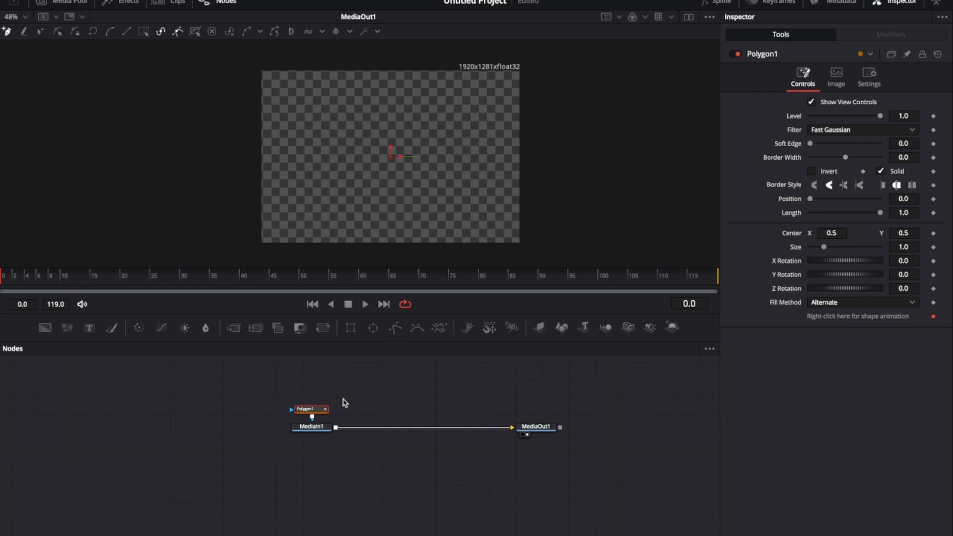
# Step: Connect Polygon1 as the mask of MediaIn1 and toggle its Invert option on and back off
pyautogui.moveTo(312, 409); pyautogui.dragTo(231, 427)
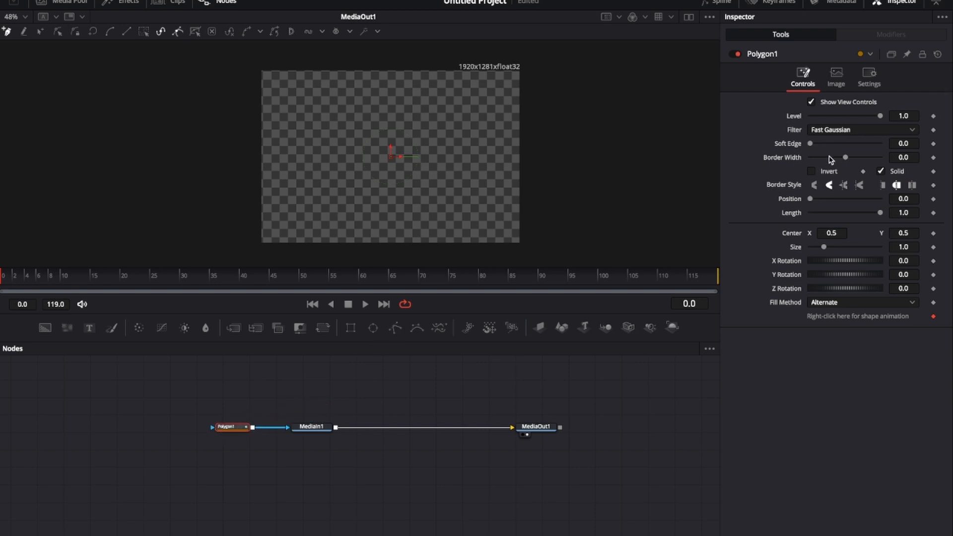
pyautogui.click(811, 171)
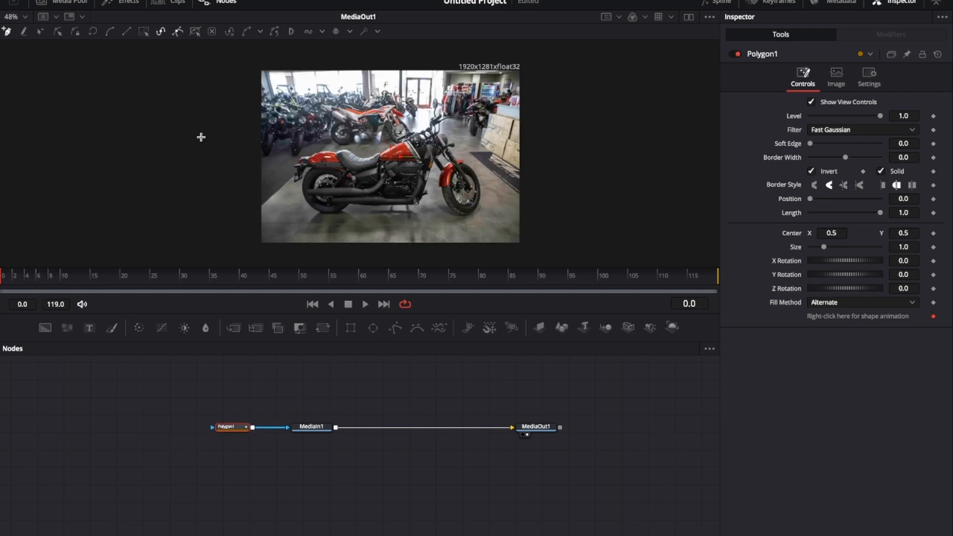
pyautogui.click(238, 75)
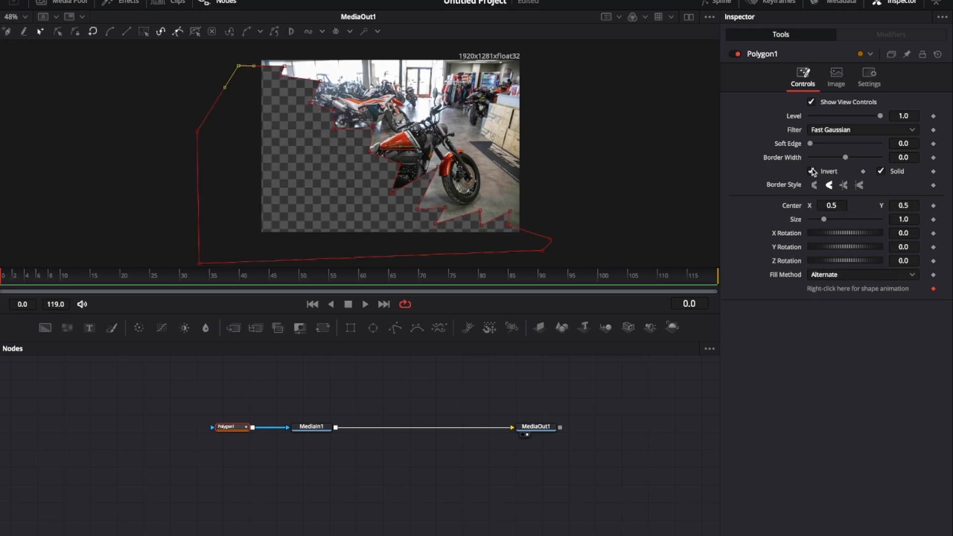
pyautogui.click(813, 171)
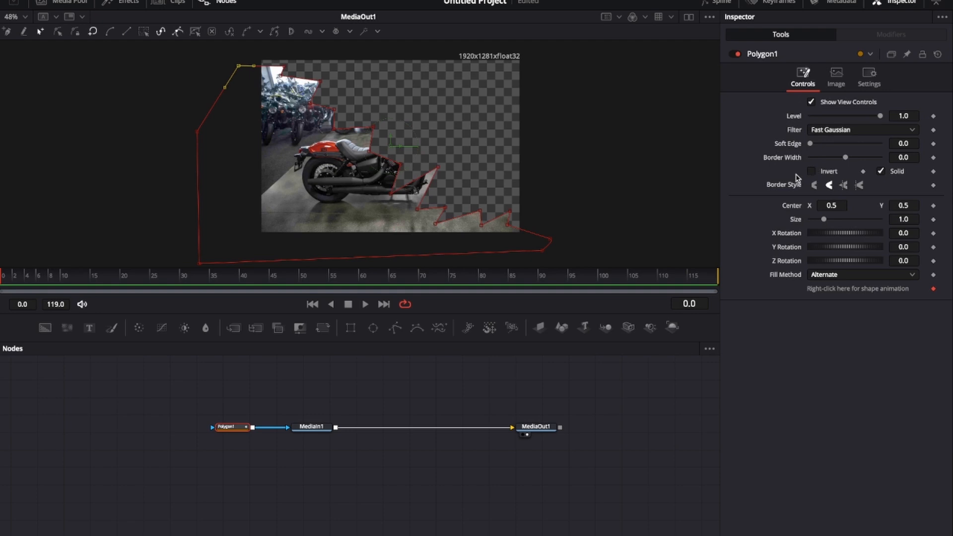
# Step: Select the Polygon1 and MediaIn1 nodes and paste a duplicate pair into the node graph
pyautogui.moveTo(216, 396); pyautogui.dragTo(331, 461)
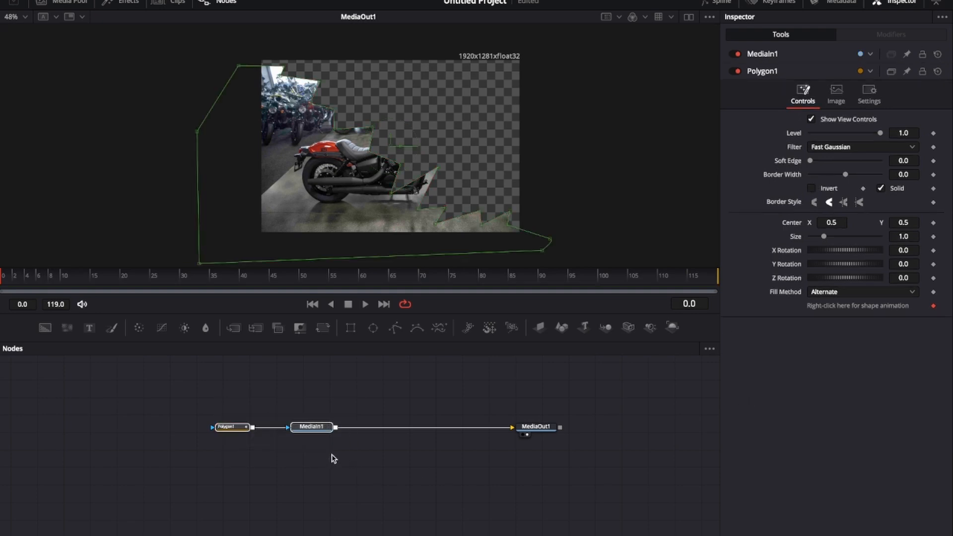
pyautogui.scroll(3, 271, 402)
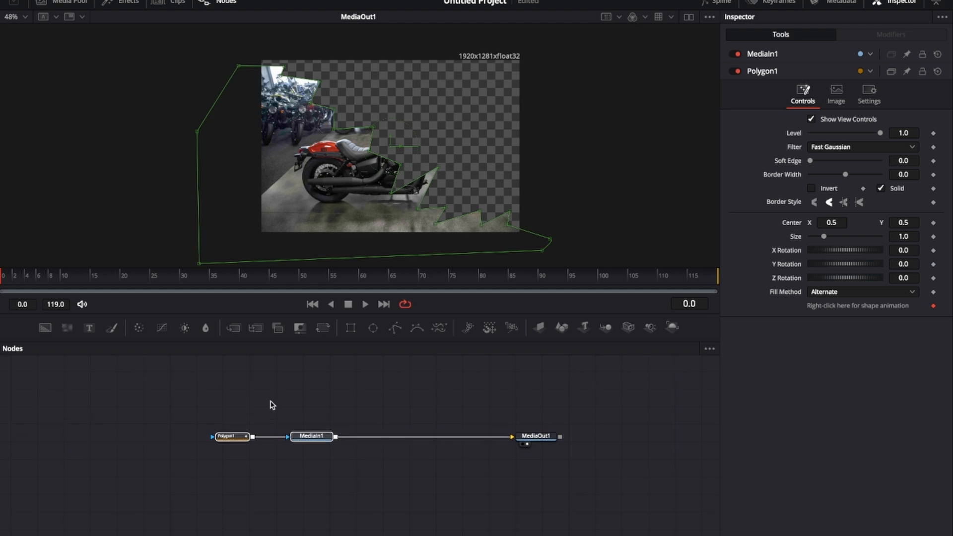
pyautogui.hotkey('ctrl', 'v')
# Step: Search the effects templates for paper and add Paper Edge after MediaIn1
pyautogui.click(121, 2)
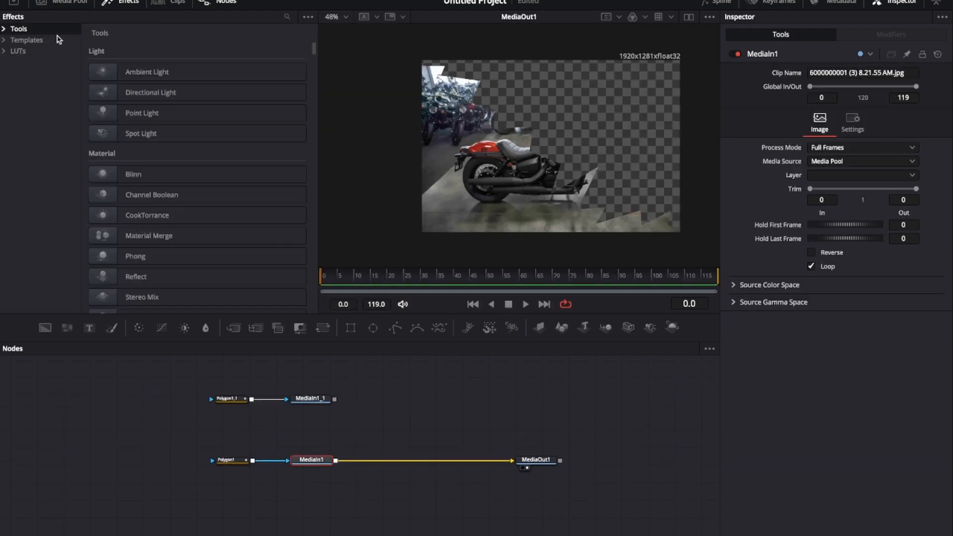
pyautogui.click(30, 41)
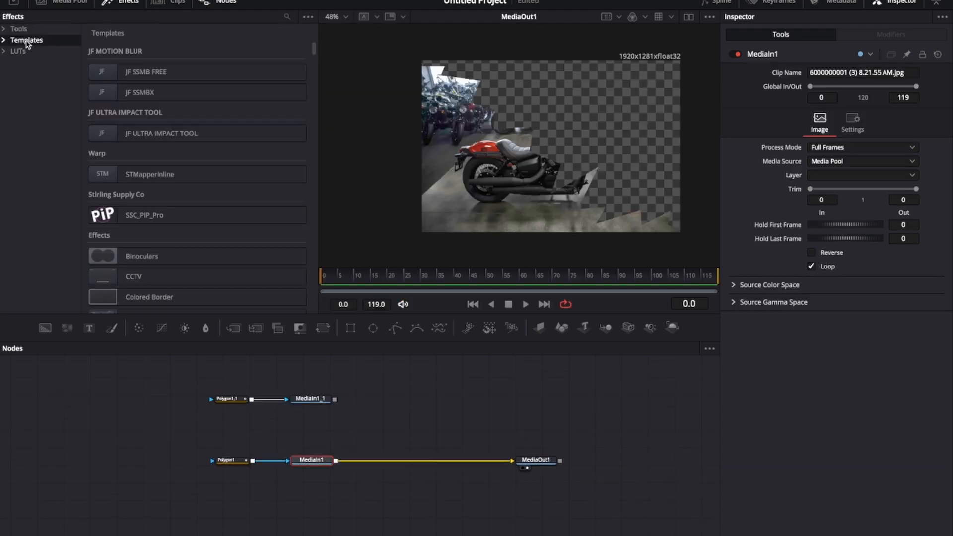
pyautogui.click(288, 18)
pyautogui.write('paper')
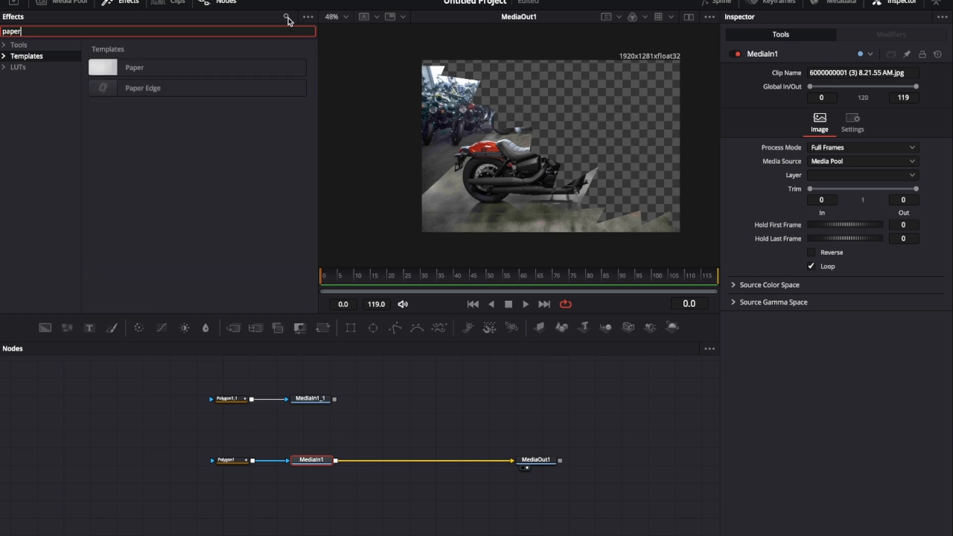
pyautogui.doubleClick(192, 89)
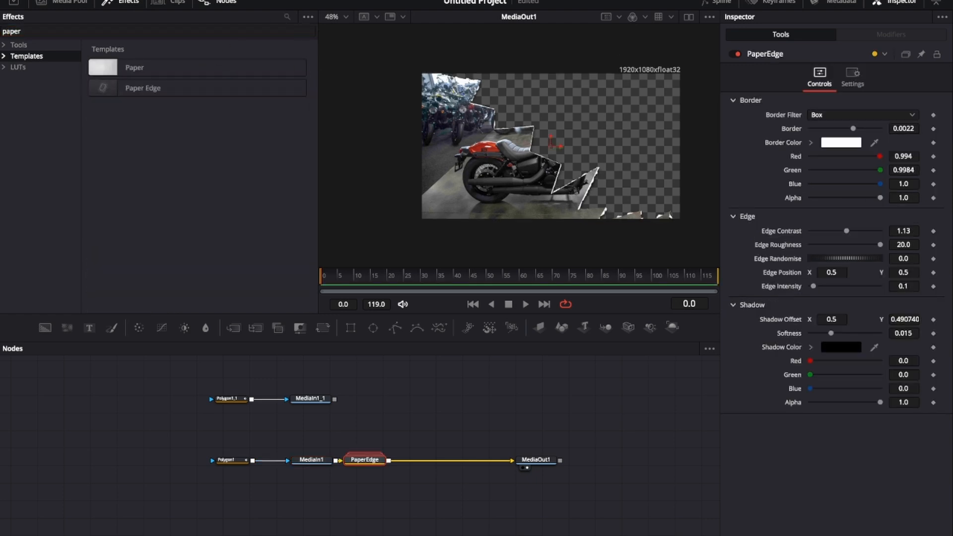
# Step: Raise the Paper Edge Border to about 0.0048 and Edge Contrast to about 1.63
pyautogui.moveTo(853, 129); pyautogui.dragTo(862, 129)
pyautogui.moveTo(846, 230); pyautogui.dragTo(847, 231)
pyautogui.moveTo(847, 231); pyautogui.dragTo(851, 231)
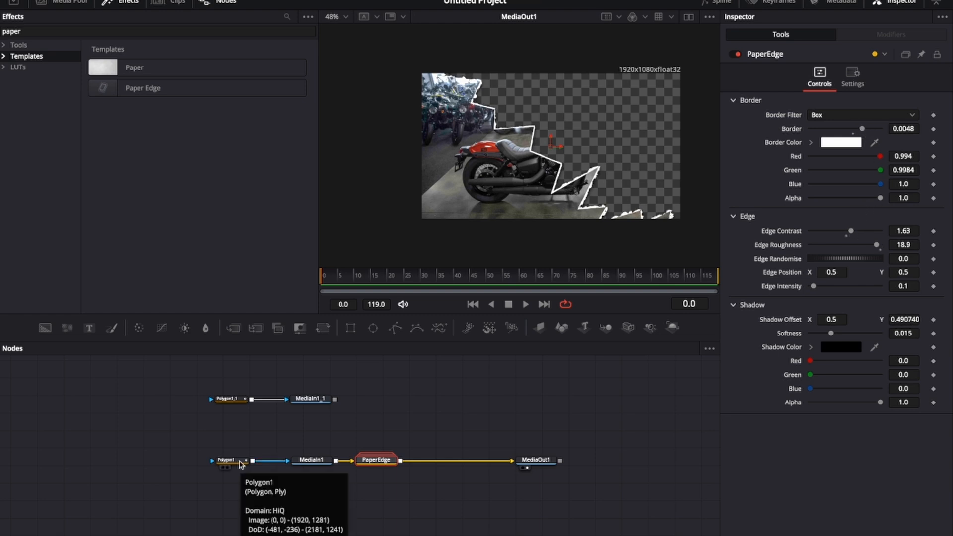
# Step: Select Polygon1, go to frame 3, and shift its upper-left points slightly left to start the tear animation
pyautogui.click(233, 460)
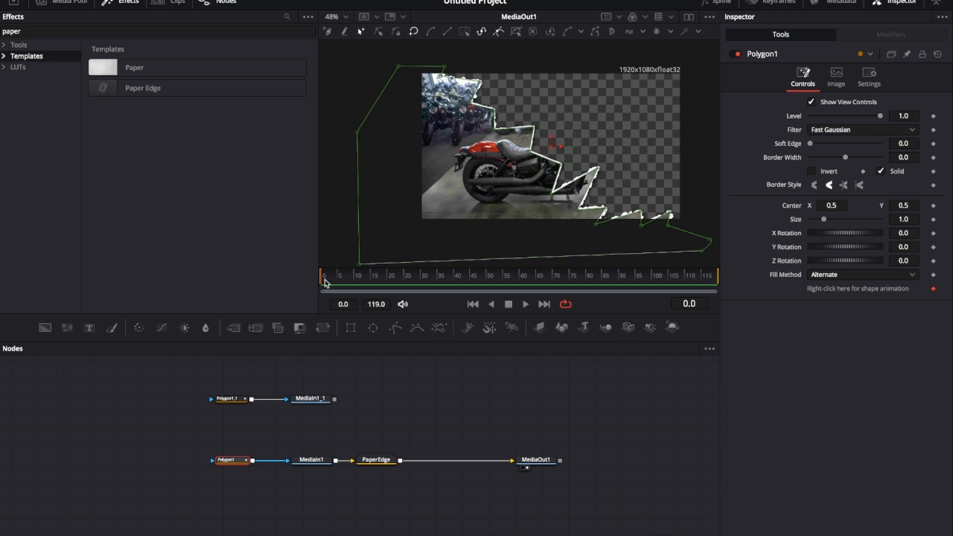
pyautogui.moveTo(322, 282); pyautogui.dragTo(330, 278)
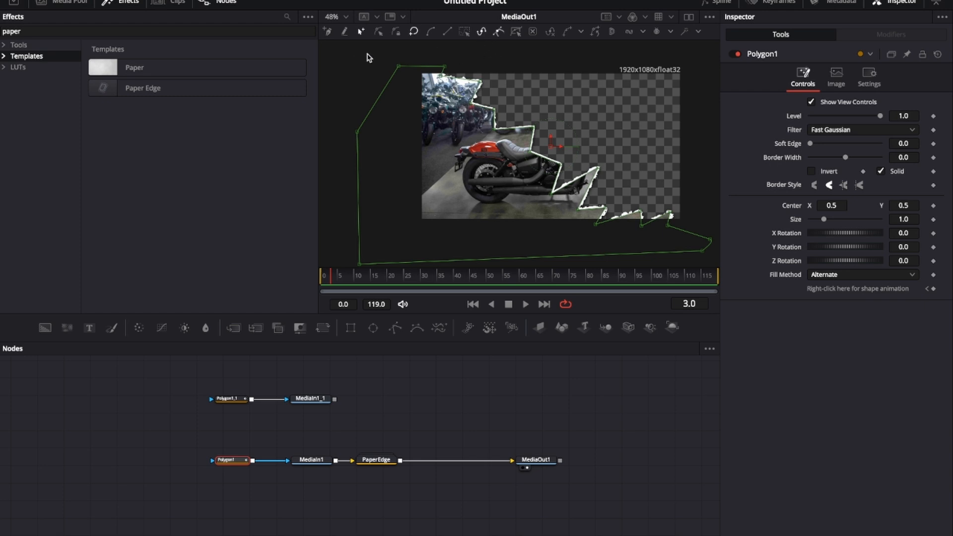
pyautogui.moveTo(367, 54); pyautogui.dragTo(544, 193)
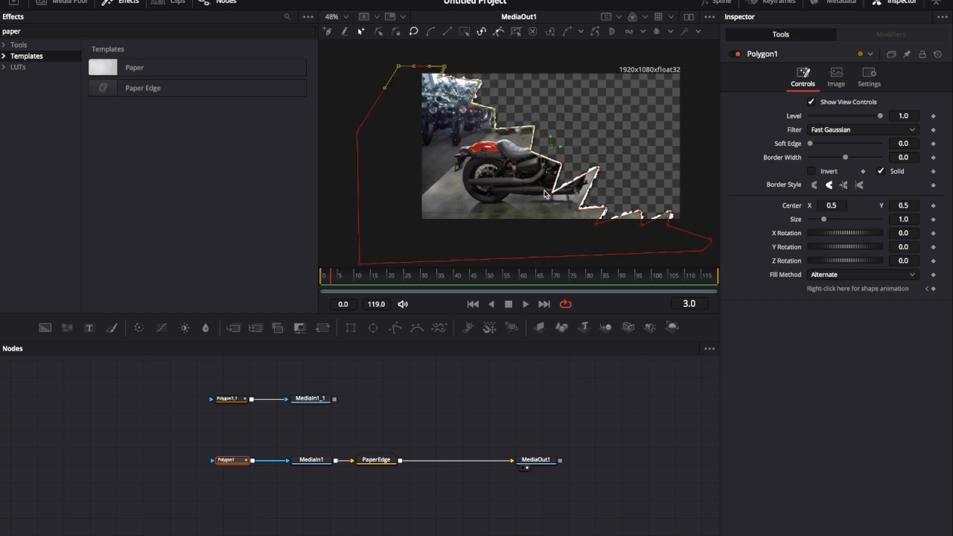
pyautogui.moveTo(530, 156); pyautogui.dragTo(513, 160)
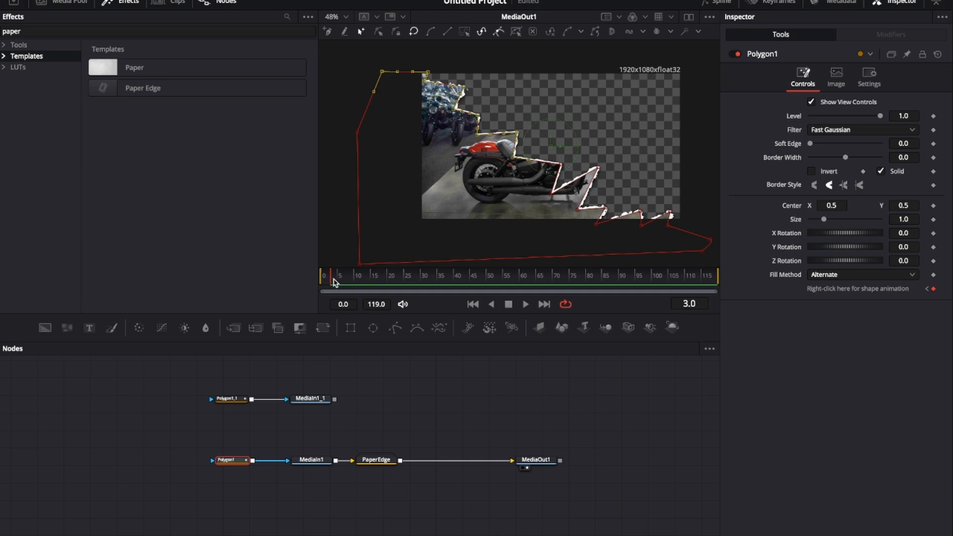
# Step: Merge MediaIn1_1 as foreground over the PaperEdge output before MediaOut1, and shift MediaOut1 right
pyautogui.moveTo(333, 282); pyautogui.dragTo(336, 284)
pyautogui.moveTo(453, 392); pyautogui.dragTo(401, 462)
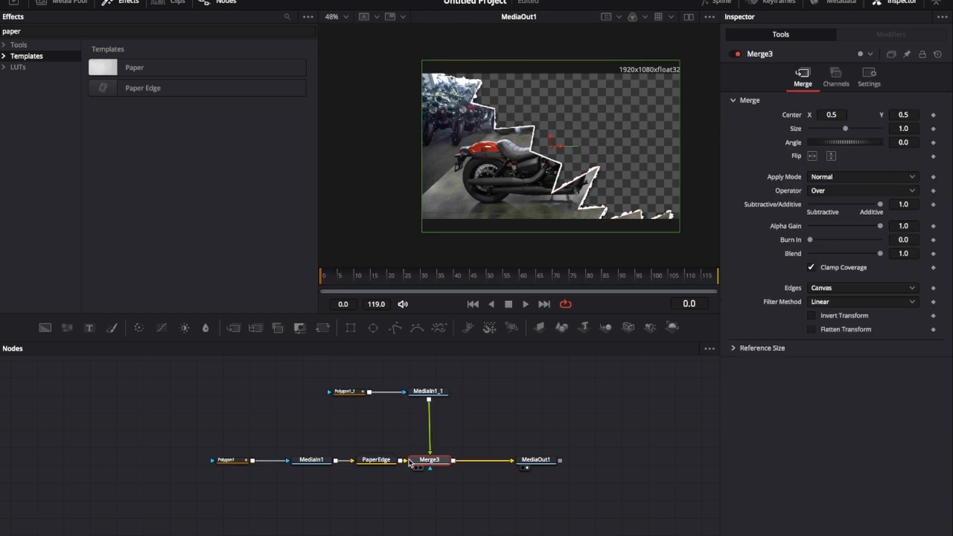
pyautogui.moveTo(540, 460); pyautogui.dragTo(559, 460)
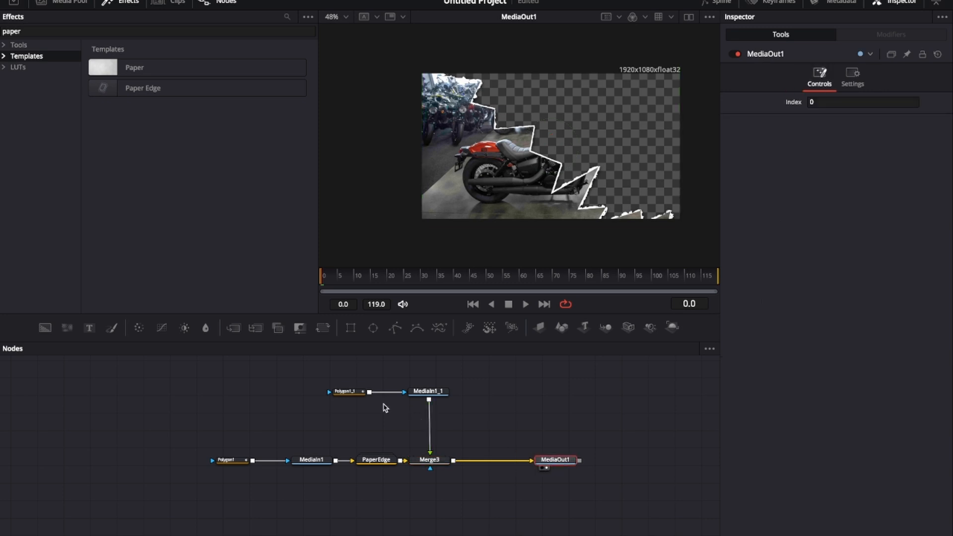
# Step: Select the duplicated Polygon1_1 and enable its Invert option
pyautogui.click(348, 391)
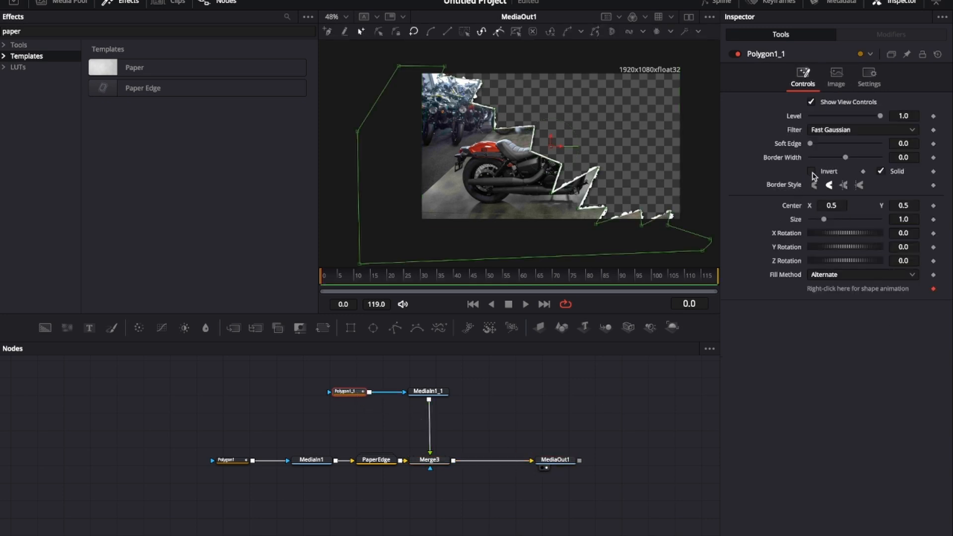
pyautogui.click(812, 171)
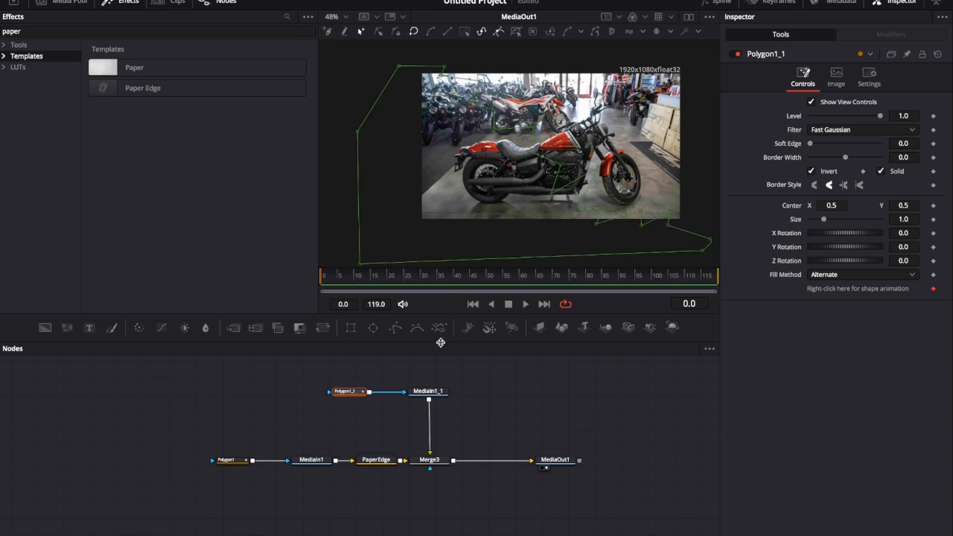
# Step: Select Polygon1_1's upper points at frame 1, play the animation, and return to frame 0
pyautogui.moveTo(323, 281); pyautogui.dragTo(327, 281)
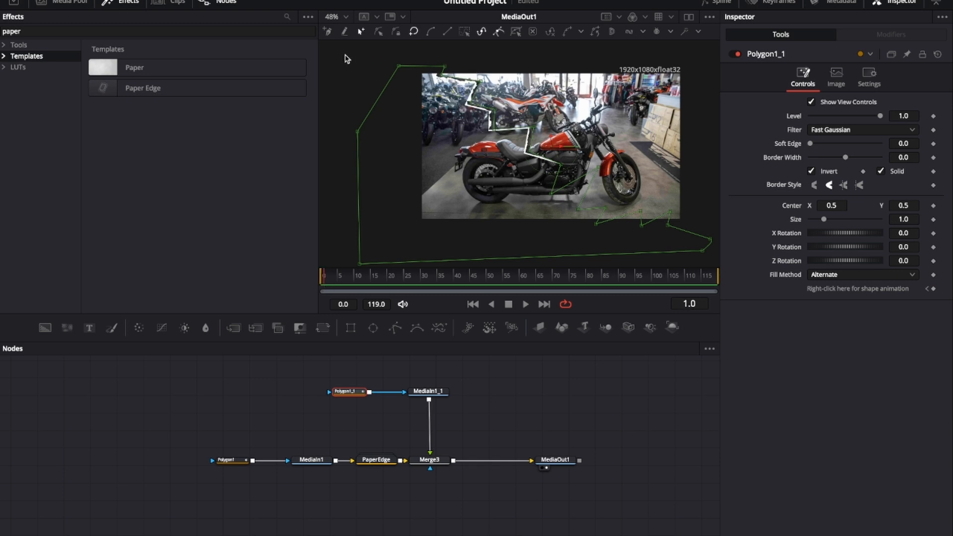
pyautogui.moveTo(343, 55); pyautogui.dragTo(569, 179)
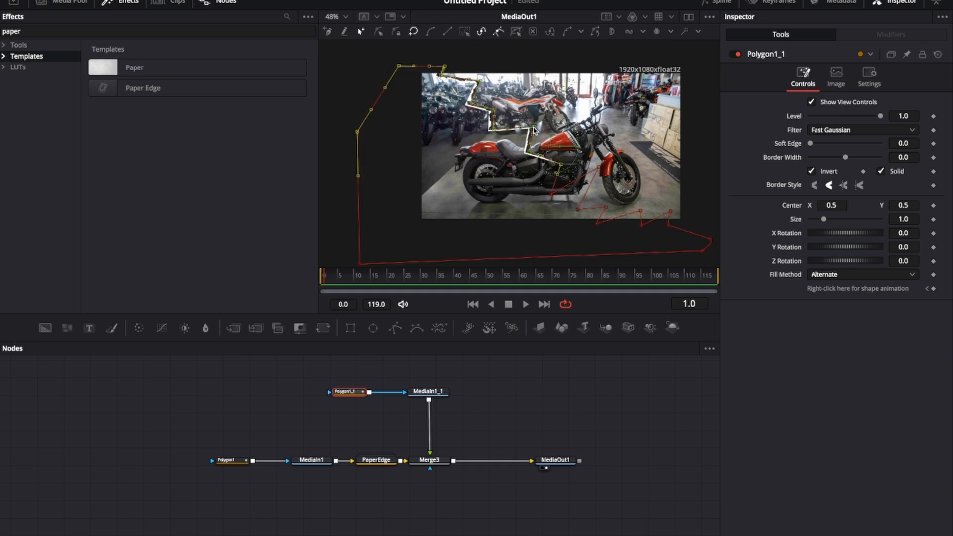
pyautogui.press('space')
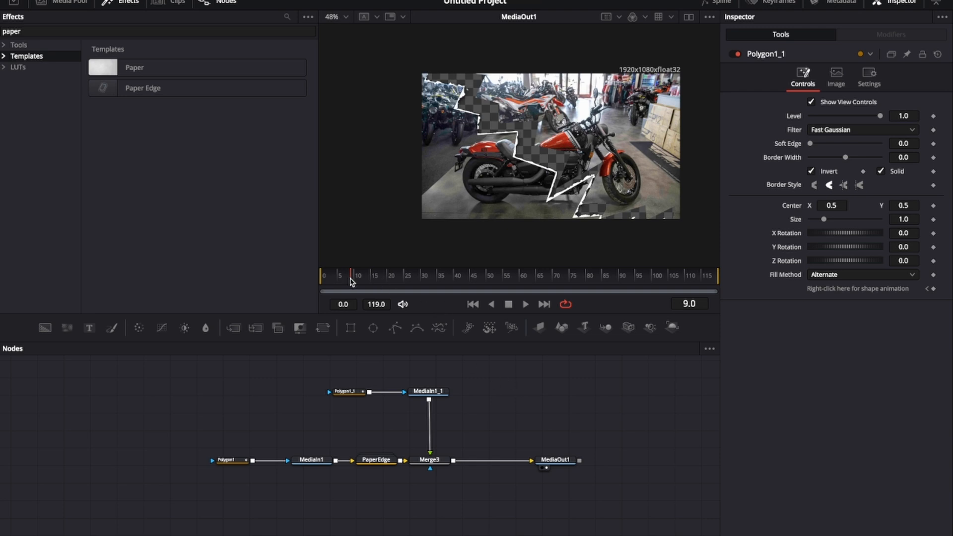
pyautogui.moveTo(350, 282); pyautogui.dragTo(309, 282)
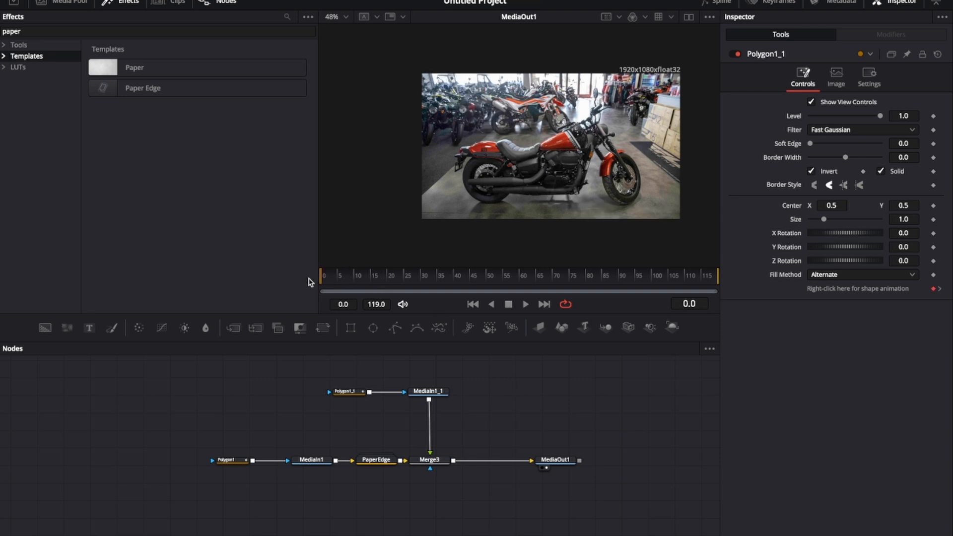
# Step: Add a Paper Edge after MediaIn1_1, set its Border to -0.01, and keyframe the Border
pyautogui.click(441, 392)
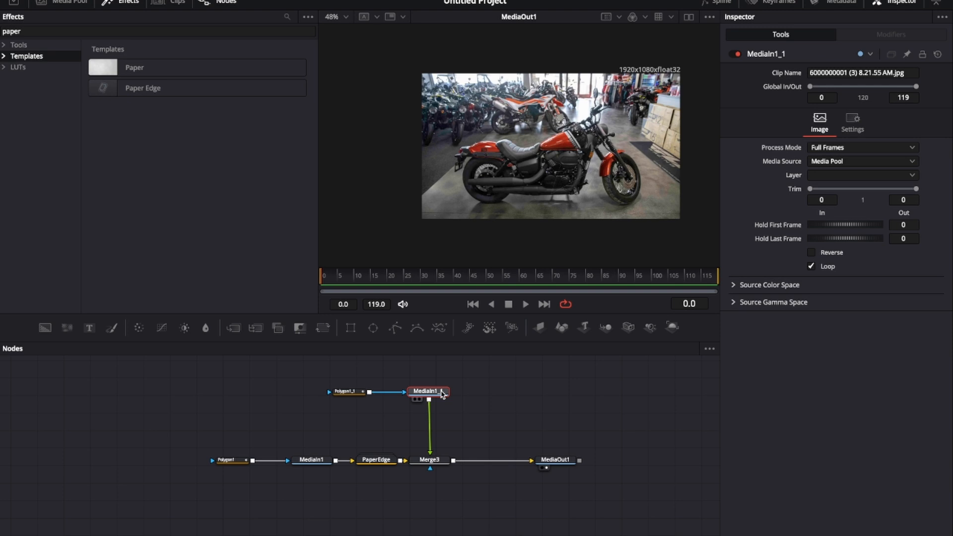
pyautogui.click(154, 89)
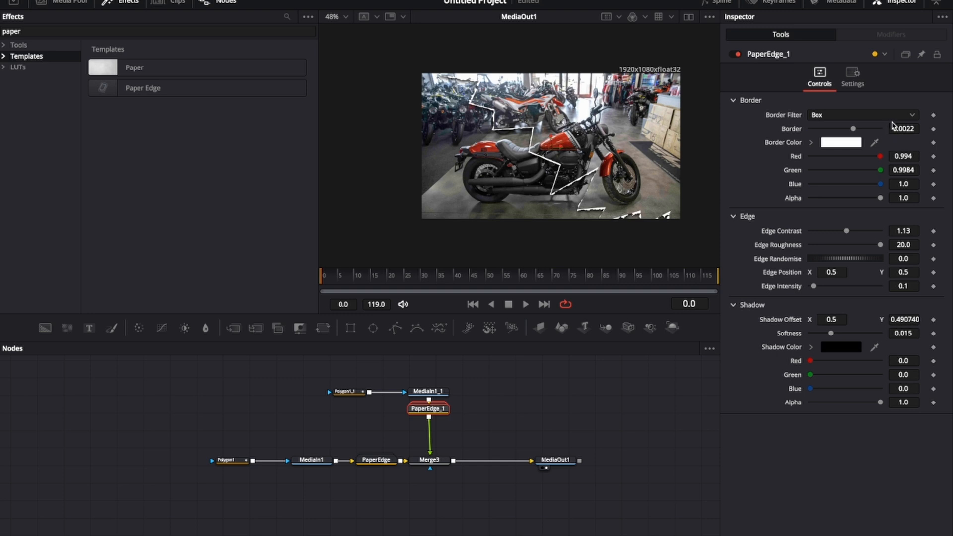
pyautogui.moveTo(854, 130); pyautogui.dragTo(791, 130)
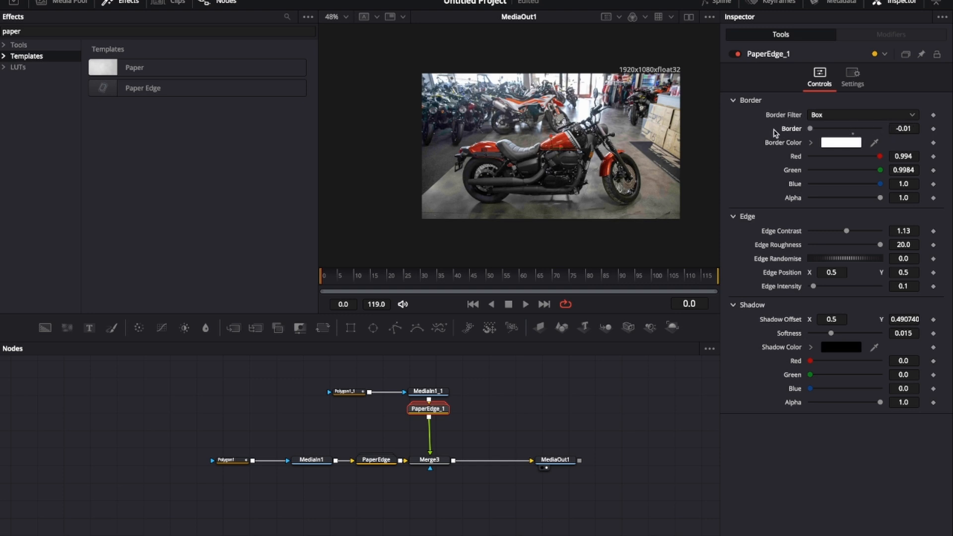
pyautogui.click(933, 129)
# Step: At frame 2, increase the second Paper Edge's Border so the white edge appears
pyautogui.click(326, 277)
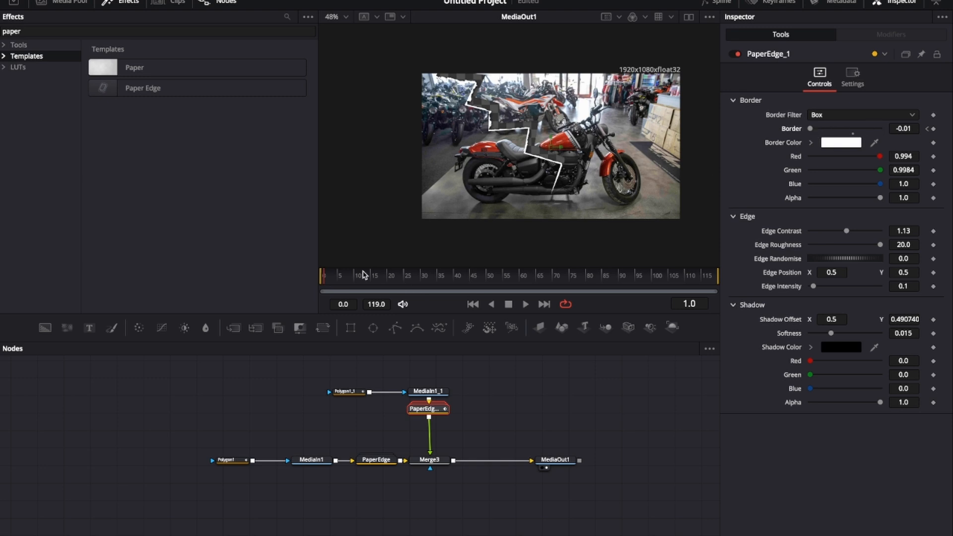
pyautogui.click(326, 278)
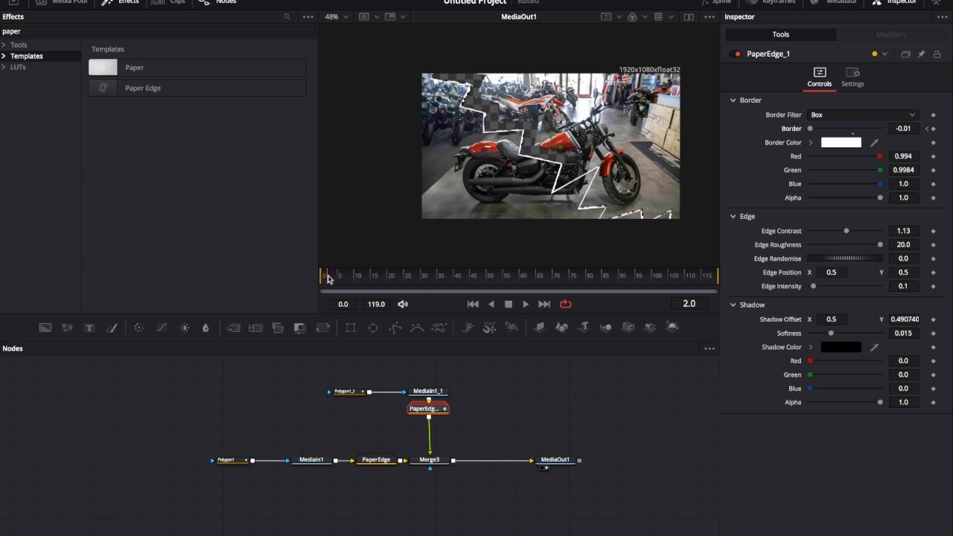
pyautogui.moveTo(812, 125); pyautogui.dragTo(861, 128)
# Step: Select Polygon1 and animate it from frame 3 to 12, moving its jagged points to tear away part of the image
pyautogui.press('Right')
pyautogui.click(232, 465)
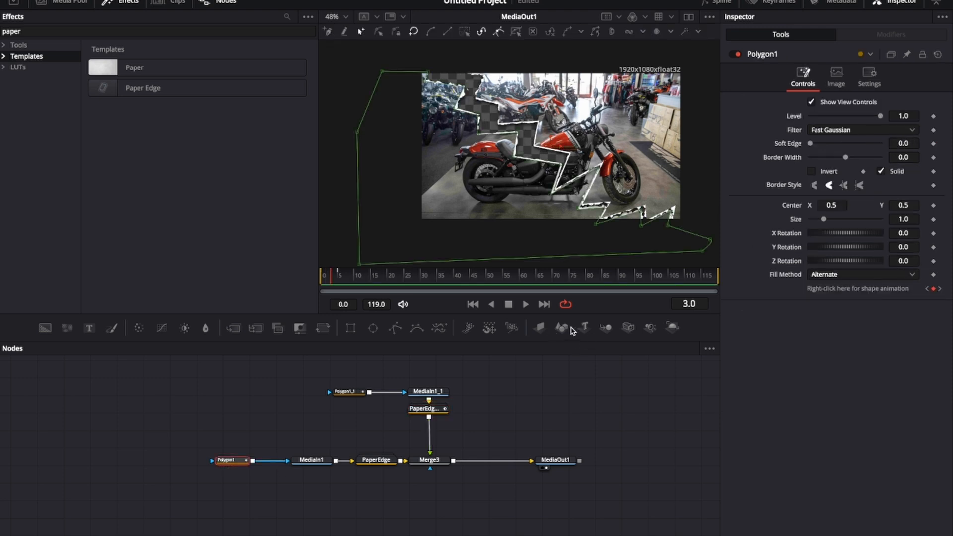
pyautogui.click(338, 279)
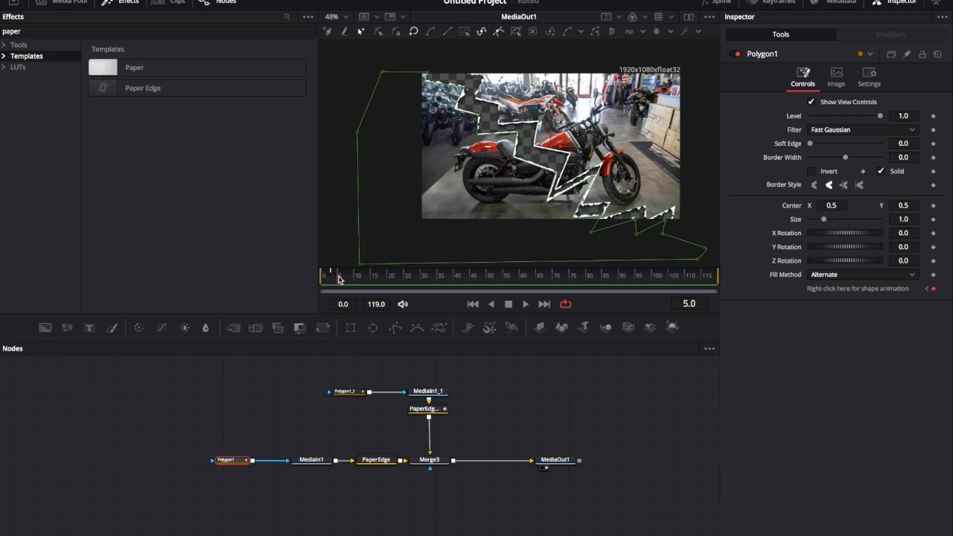
pyautogui.click(345, 279)
pyautogui.moveTo(338, 52); pyautogui.dragTo(488, 144)
pyautogui.moveTo(478, 134); pyautogui.dragTo(602, 211)
pyautogui.click(350, 281)
pyautogui.moveTo(556, 172); pyautogui.dragTo(543, 178)
pyautogui.click(358, 282)
pyautogui.click(361, 282)
pyautogui.moveTo(557, 214); pyautogui.dragTo(696, 251)
pyautogui.moveTo(665, 220); pyautogui.dragTo(661, 226)
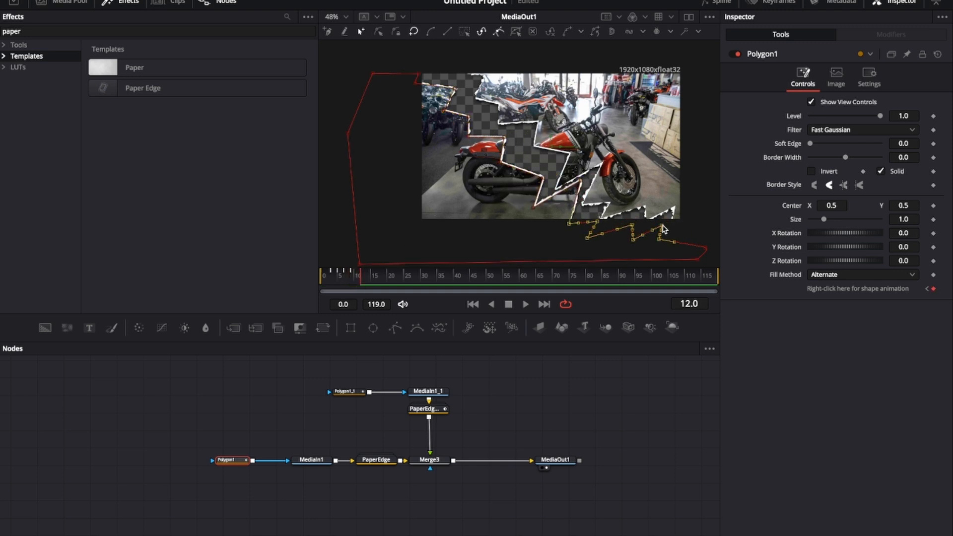
# Step: Continue animating Polygon1 up to frame 22, moving the torn-edge points further down and left
pyautogui.click(371, 282)
pyautogui.moveTo(469, 117); pyautogui.dragTo(460, 122)
pyautogui.click(377, 281)
pyautogui.moveTo(542, 177); pyautogui.dragTo(519, 185)
pyautogui.click(386, 282)
pyautogui.moveTo(581, 182); pyautogui.dragTo(566, 201)
pyautogui.click(394, 281)
pyautogui.moveTo(459, 121); pyautogui.dragTo(441, 125)
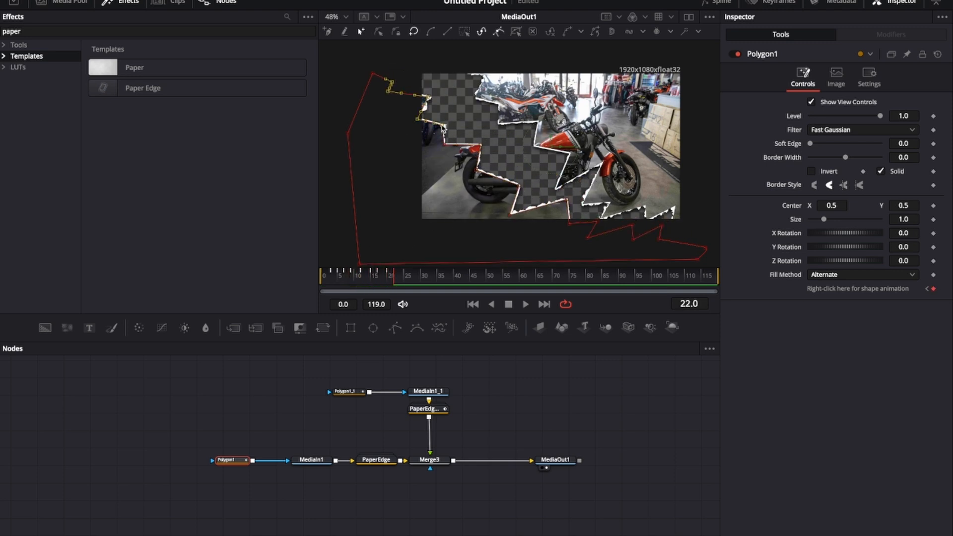
# Step: Keep animating Polygon1 through frame 38 until the torn piece moves off the frame
pyautogui.click(400, 281)
pyautogui.moveTo(519, 186); pyautogui.dragTo(501, 194)
pyautogui.click(410, 281)
pyautogui.moveTo(566, 200); pyautogui.dragTo(554, 226)
pyautogui.click(417, 281)
pyautogui.moveTo(500, 194); pyautogui.dragTo(479, 205)
pyautogui.click(423, 282)
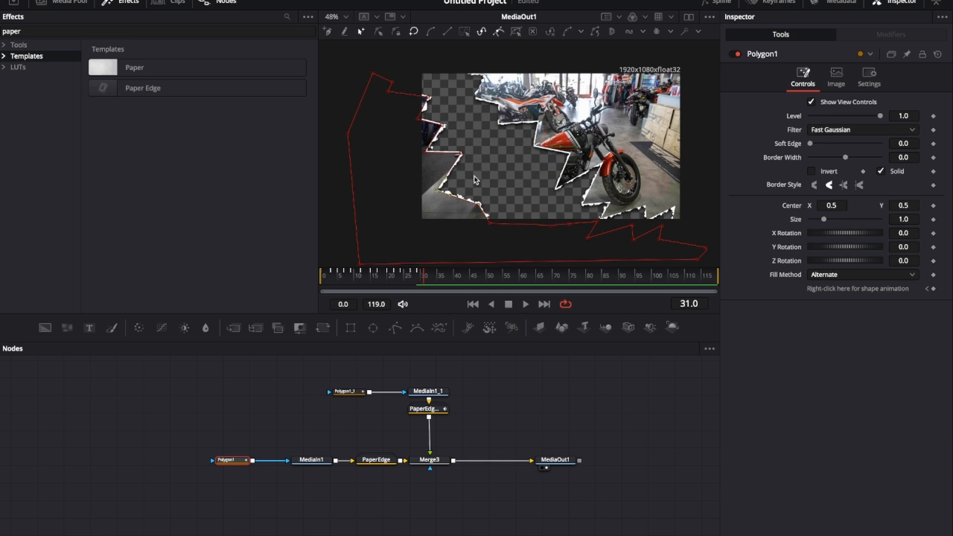
pyautogui.moveTo(443, 126); pyautogui.dragTo(408, 140)
pyautogui.click(427, 281)
pyautogui.moveTo(400, 244); pyautogui.dragTo(503, 173)
pyautogui.moveTo(479, 205); pyautogui.dragTo(441, 235)
pyautogui.moveTo(467, 281)
pyautogui.mouseDown()
pyautogui.moveTo(440, 279)
pyautogui.moveTo(448, 279)
pyautogui.mouseUp()
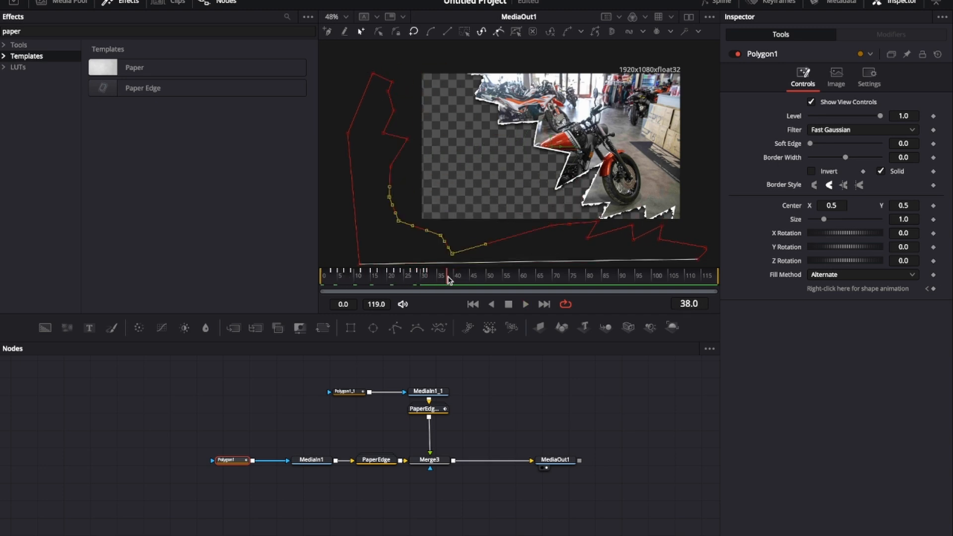
# Step: Disable the MediaIn1 node to view only the second torn layer
pyautogui.click(348, 392)
pyautogui.click(331, 282)
pyautogui.click(231, 460)
pyautogui.click(737, 54)
pyautogui.click(311, 460)
pyautogui.click(737, 54)
# Step: Select Polygon1_1 and animate it from frame 5 to 12, moving its jagged points up and to the right
pyautogui.click(348, 392)
pyautogui.click(339, 281)
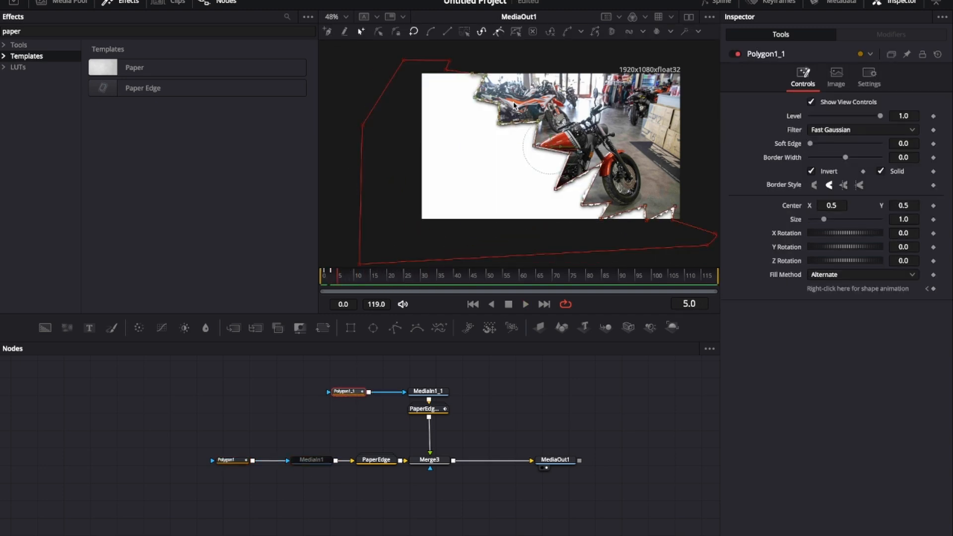
pyautogui.moveTo(498, 124); pyautogui.dragTo(505, 116)
pyautogui.click(347, 281)
pyautogui.moveTo(535, 146); pyautogui.dragTo(545, 135)
pyautogui.click(354, 281)
pyautogui.moveTo(621, 215); pyautogui.dragTo(635, 199)
pyautogui.click(361, 281)
pyautogui.moveTo(545, 136); pyautogui.dragTo(555, 125)
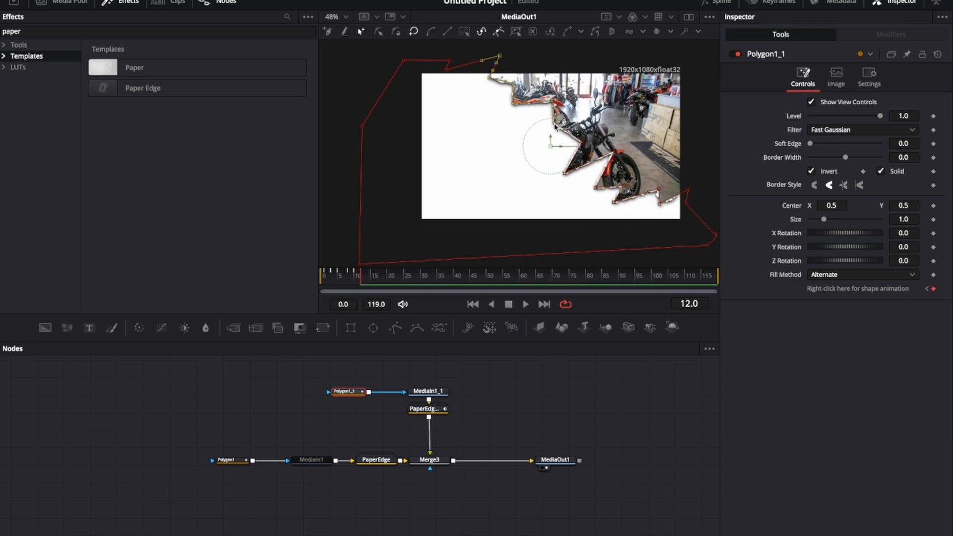
# Step: Continue animating Polygon1_1 through frame 18, pushing the torn-edge points further up and right
pyautogui.click(368, 281)
pyautogui.moveTo(554, 213); pyautogui.dragTo(640, 133)
pyautogui.moveTo(565, 174); pyautogui.dragTo(579, 164)
pyautogui.click(374, 281)
pyautogui.moveTo(649, 215); pyautogui.dragTo(701, 179)
pyautogui.moveTo(660, 205); pyautogui.dragTo(687, 193)
pyautogui.click(380, 281)
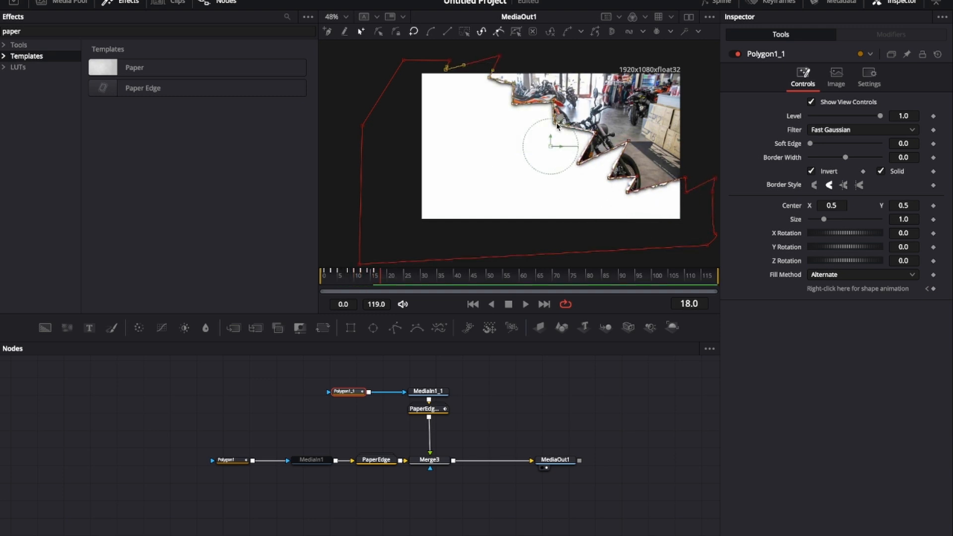
pyautogui.moveTo(439, 137); pyautogui.dragTo(568, 64)
pyautogui.moveTo(556, 124); pyautogui.dragTo(578, 110)
# Step: Keep animating Polygon1_1 to about frame 28 until the second torn piece leaves the frame
pyautogui.click(389, 279)
pyautogui.moveTo(568, 208); pyautogui.dragTo(651, 124)
pyautogui.moveTo(580, 163); pyautogui.dragTo(610, 142)
pyautogui.click(397, 281)
pyautogui.moveTo(578, 110); pyautogui.dragTo(589, 100)
pyautogui.click(408, 281)
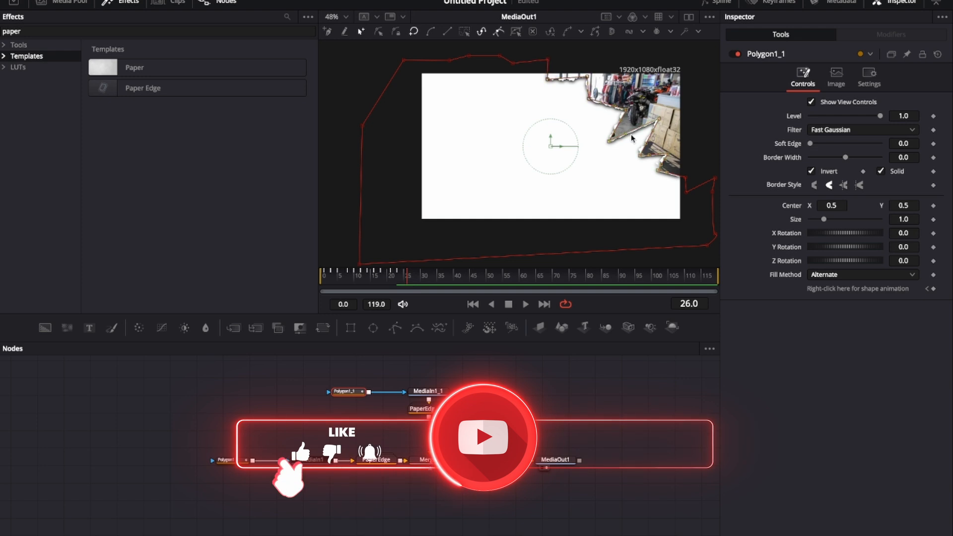
pyautogui.moveTo(593, 180); pyautogui.dragTo(679, 101)
pyautogui.moveTo(609, 142); pyautogui.dragTo(627, 127)
pyautogui.click(413, 281)
pyautogui.moveTo(532, 117); pyautogui.dragTo(607, 60)
pyautogui.moveTo(589, 99); pyautogui.dragTo(620, 100)
# Step: Play back the tear animation and return the playhead to frame 0
pyautogui.press('space')
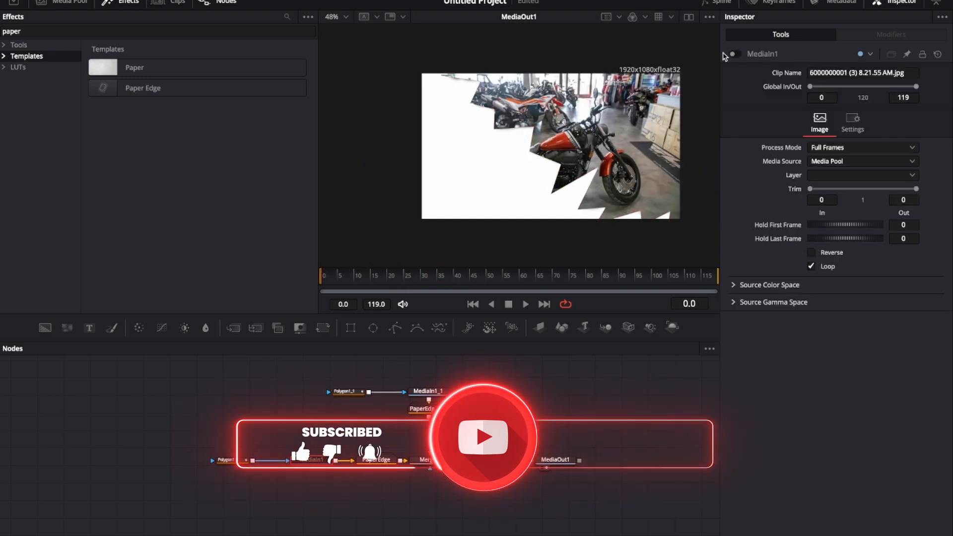
pyautogui.press('space')
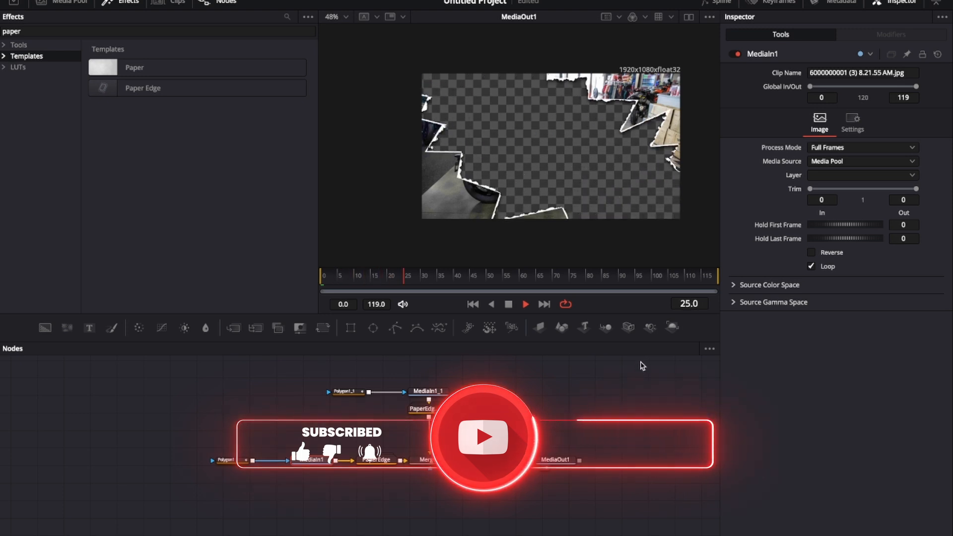
pyautogui.press('space')
pyautogui.moveTo(445, 286); pyautogui.dragTo(308, 289)
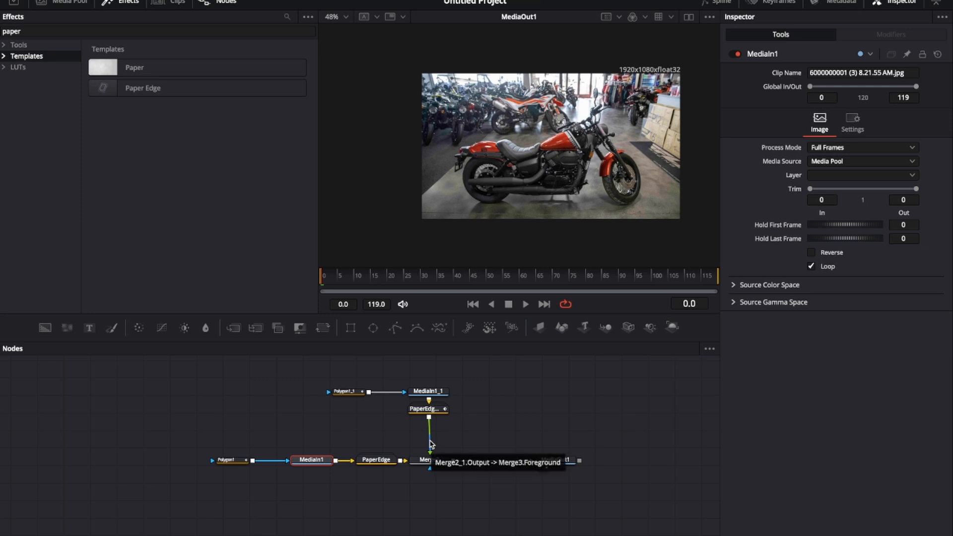
# Step: Disconnect the PaperEdge_1 branch from Merge3 and place it after MediaIn1_1 as its own chain
pyautogui.moveTo(431, 444); pyautogui.dragTo(561, 428)
pyautogui.moveTo(432, 412); pyautogui.dragTo(499, 400)
pyautogui.click(499, 400)
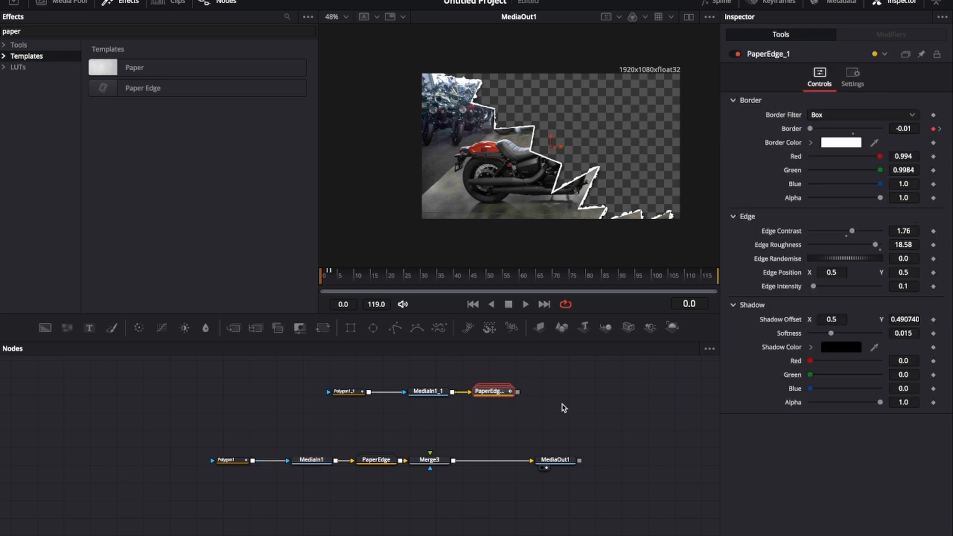
# Step: Copy the Polygon1_1, MediaIn1_1 and PaperEdge_1 branch into a new Fusion Composition clip added after the first clip
pyautogui.moveTo(307, 368); pyautogui.dragTo(569, 412)
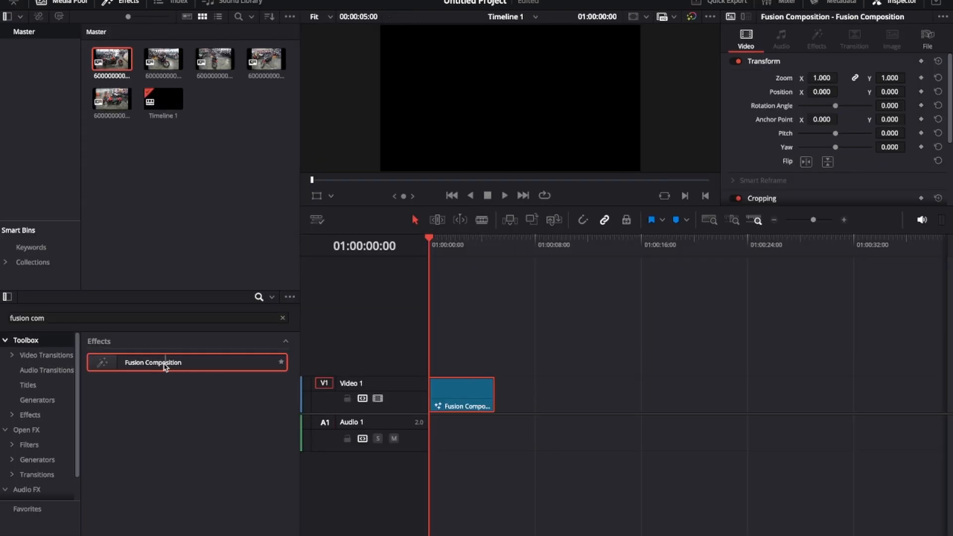
pyautogui.moveTo(166, 366); pyautogui.dragTo(501, 396)
pyautogui.rightClick(520, 394)
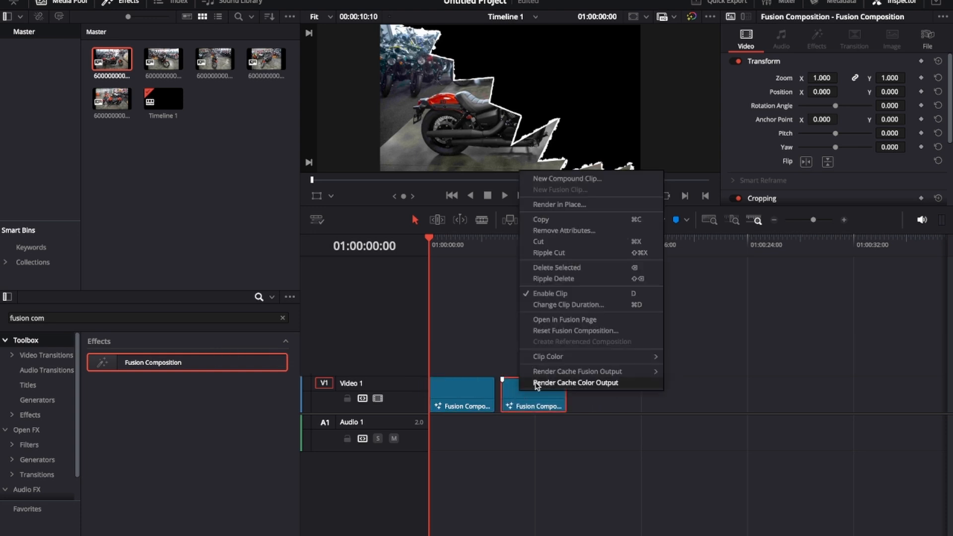
pyautogui.click(565, 322)
pyautogui.moveTo(238, 405); pyautogui.dragTo(533, 424)
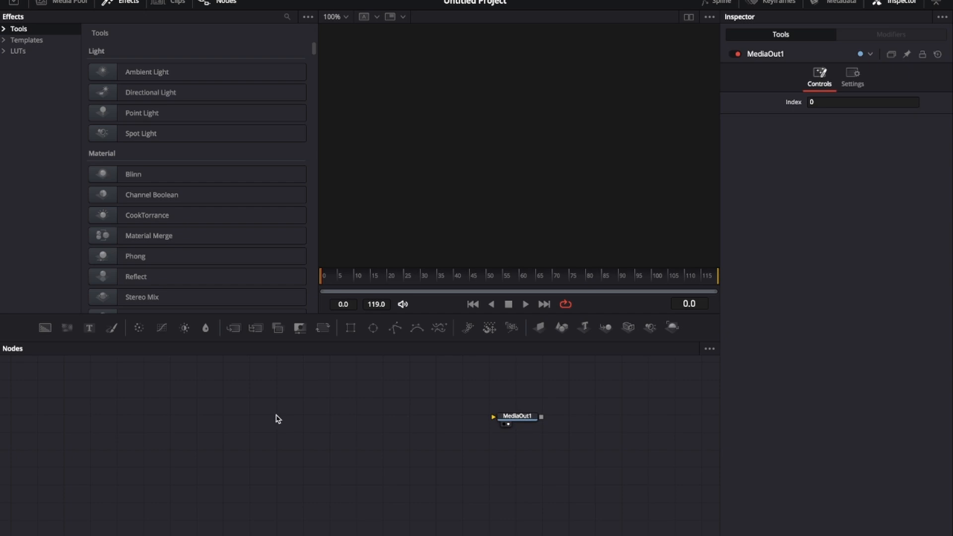
pyautogui.hotkey('ctrl', 'v')
pyautogui.moveTo(339, 423); pyautogui.dragTo(437, 425)
pyautogui.hotkey('shift', '4')
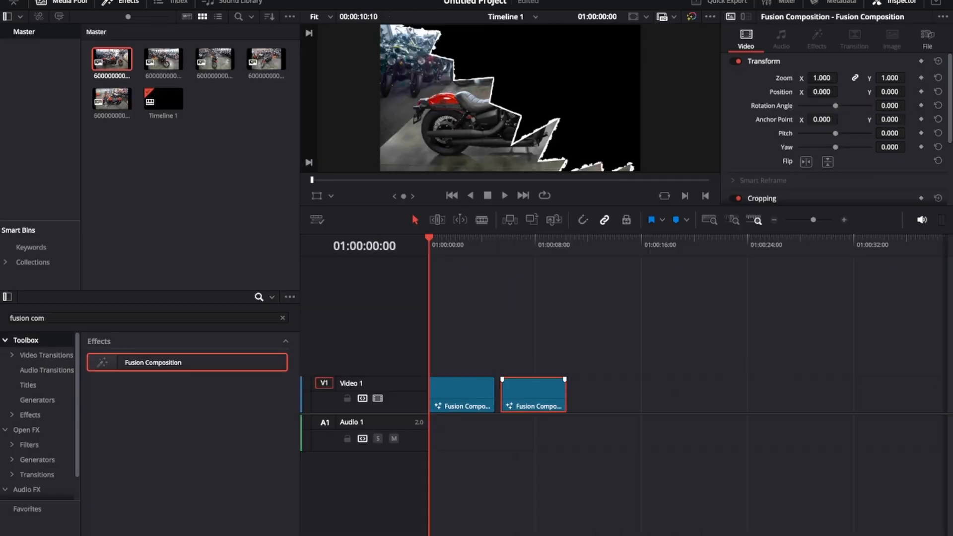
# Step: Open the first composition in Fusion and delete the second torn branch from it
pyautogui.rightClick(438, 383)
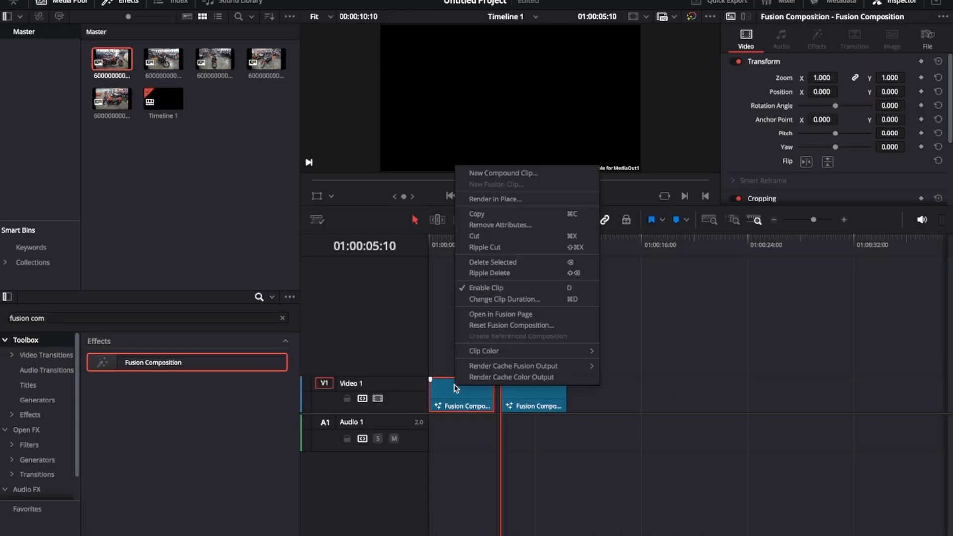
pyautogui.click(488, 314)
pyautogui.moveTo(312, 372); pyautogui.dragTo(582, 417)
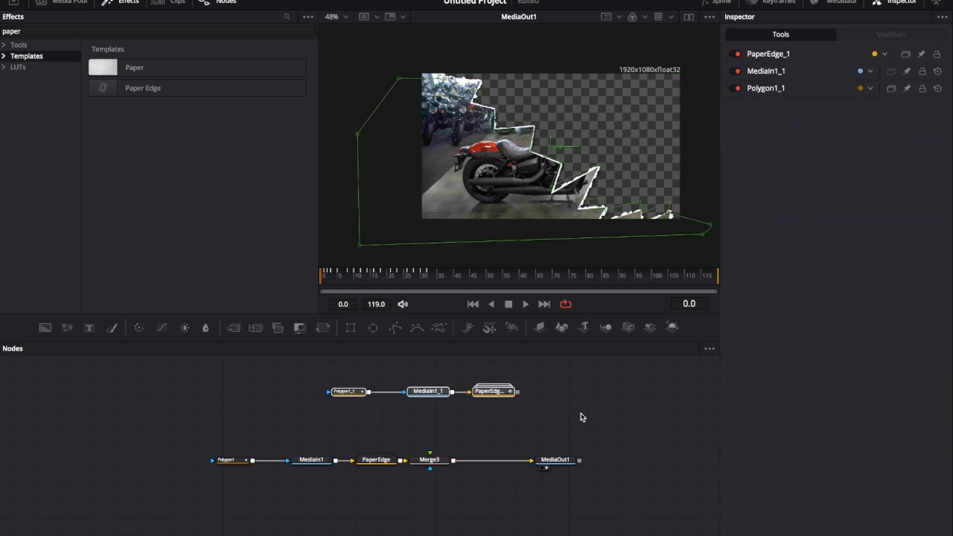
pyautogui.press('Delete')
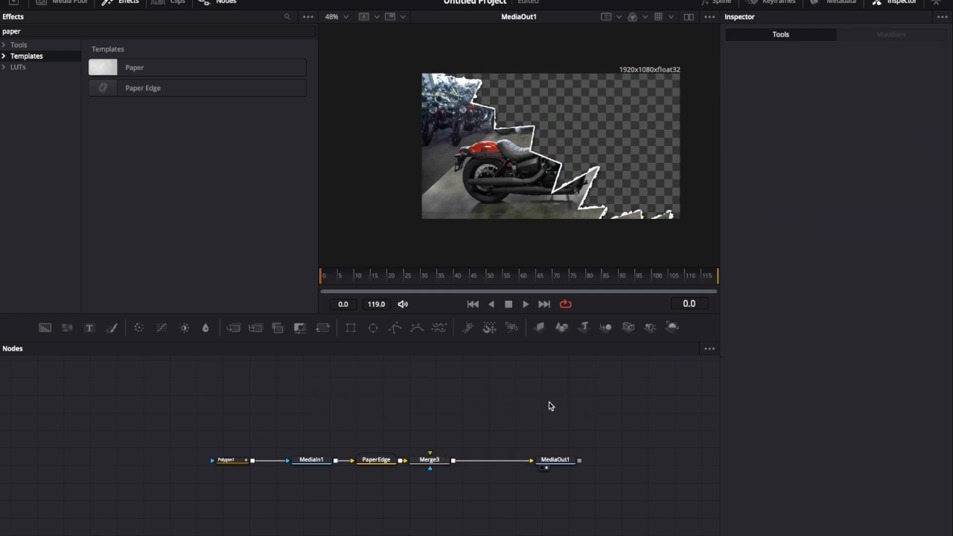
# Step: Bring the crumpled paper texture clip from the media pool into the node graph and connect it to Merge3
pyautogui.moveTo(430, 462); pyautogui.dragTo(441, 462)
pyautogui.click(63, 2)
pyautogui.moveTo(172, 85); pyautogui.dragTo(443, 398)
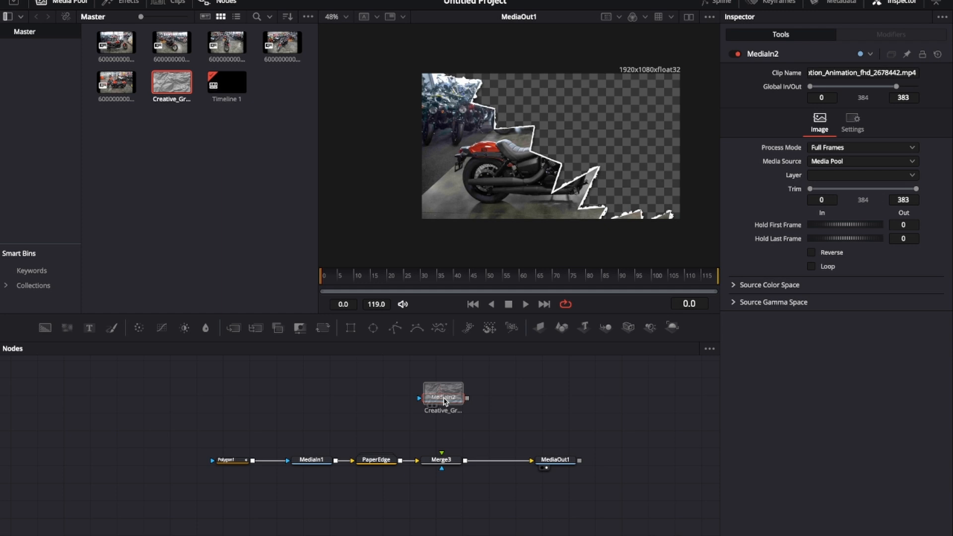
pyautogui.click(62, 3)
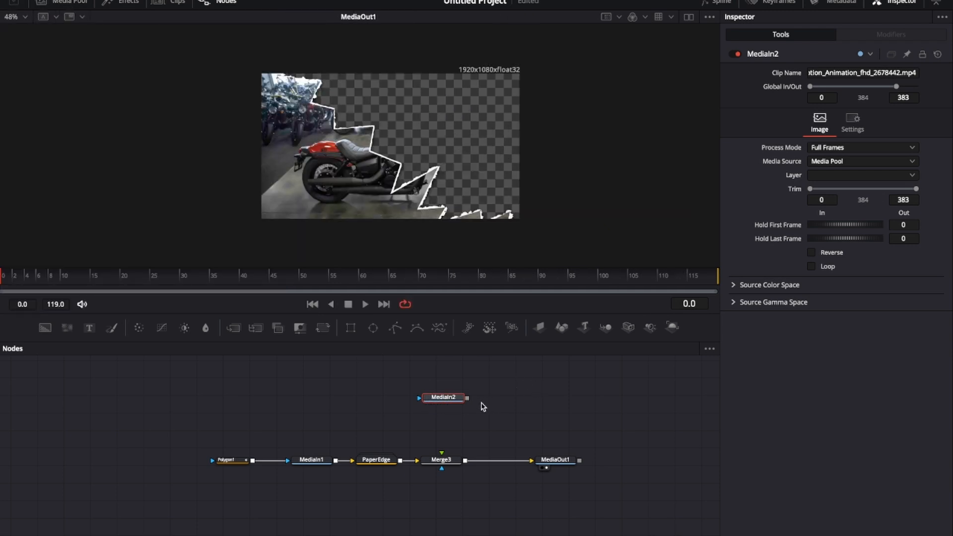
pyautogui.moveTo(467, 398); pyautogui.dragTo(442, 453)
# Step: Add a Bitmap node fed by PaperEdge and connect it to Merge3 as its mask
pyautogui.hotkey('shift', 'space')
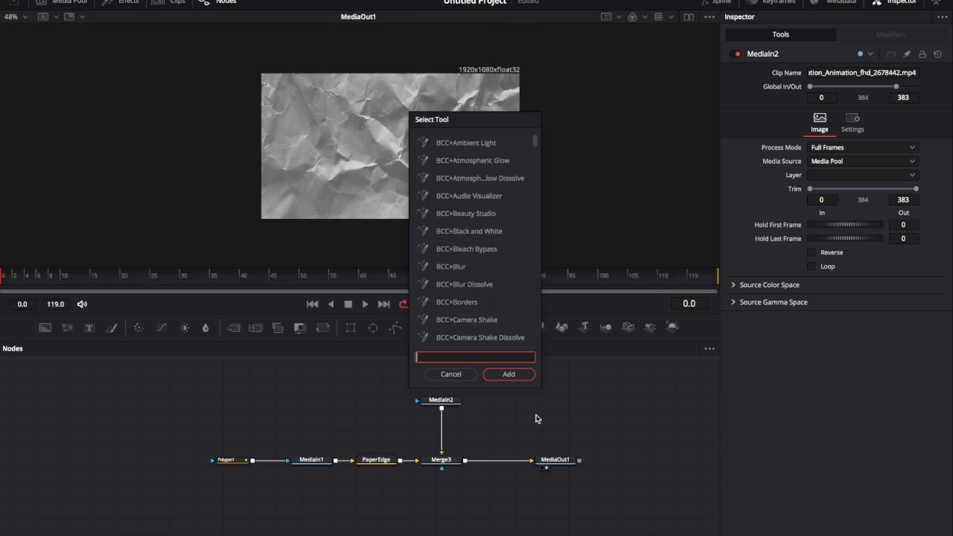
pyautogui.write('bit')
pyautogui.press('Return')
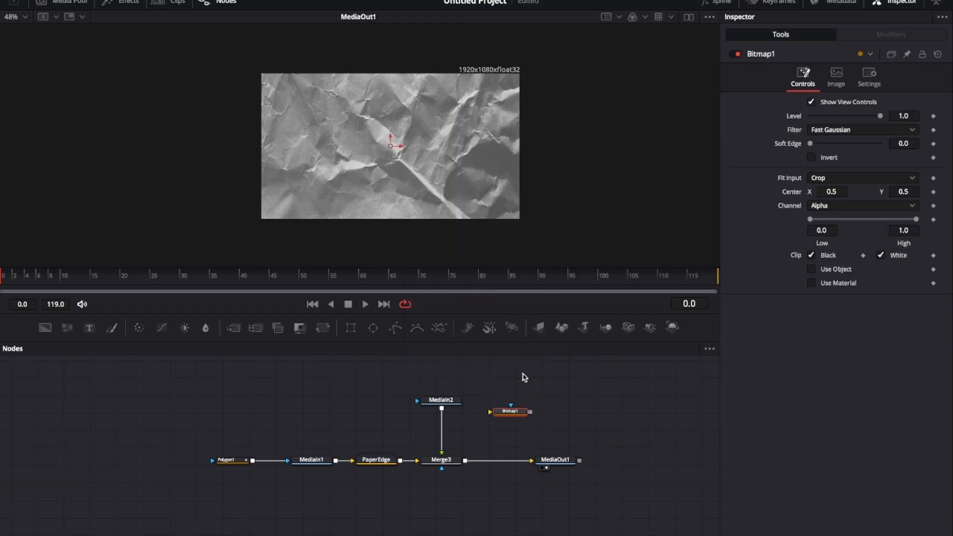
pyautogui.moveTo(518, 406); pyautogui.dragTo(452, 506)
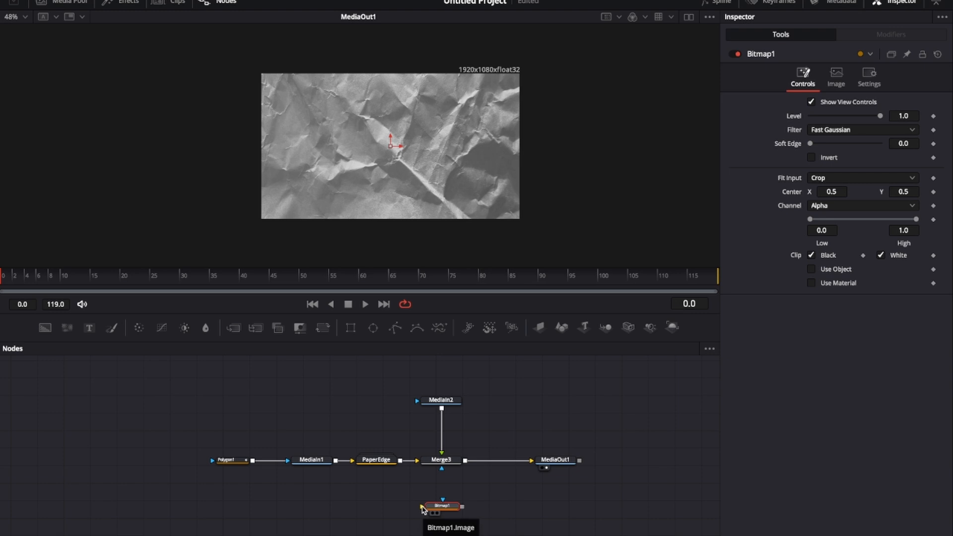
pyautogui.moveTo(422, 508); pyautogui.dragTo(401, 461)
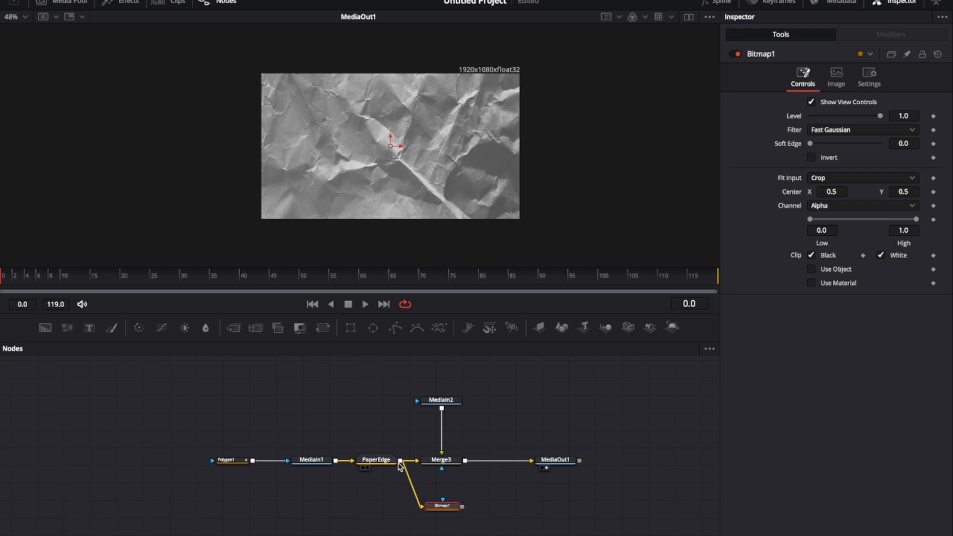
pyautogui.moveTo(443, 507); pyautogui.dragTo(441, 468)
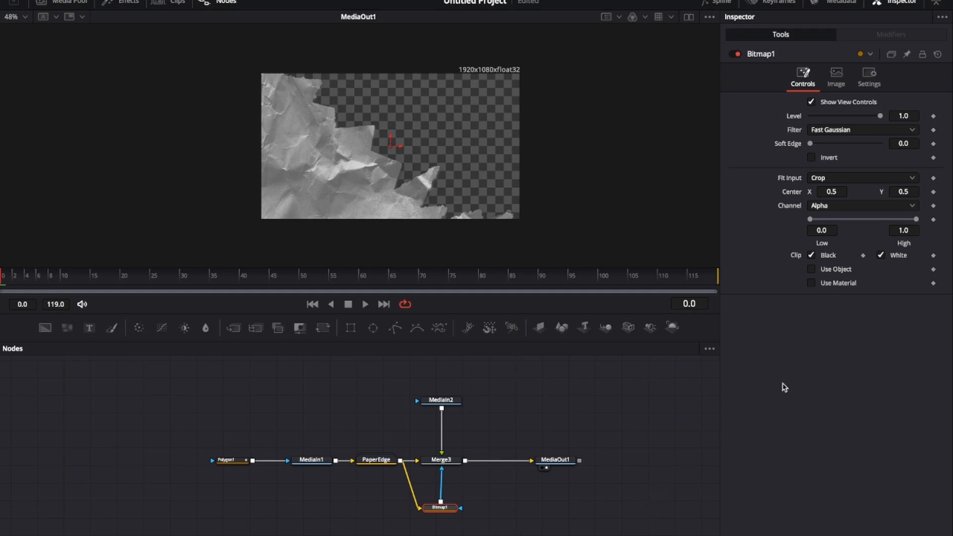
# Step: Set Merge3's Apply Mode to Overlay and scrub the start of the animation
pyautogui.click(440, 459)
pyautogui.click(846, 177)
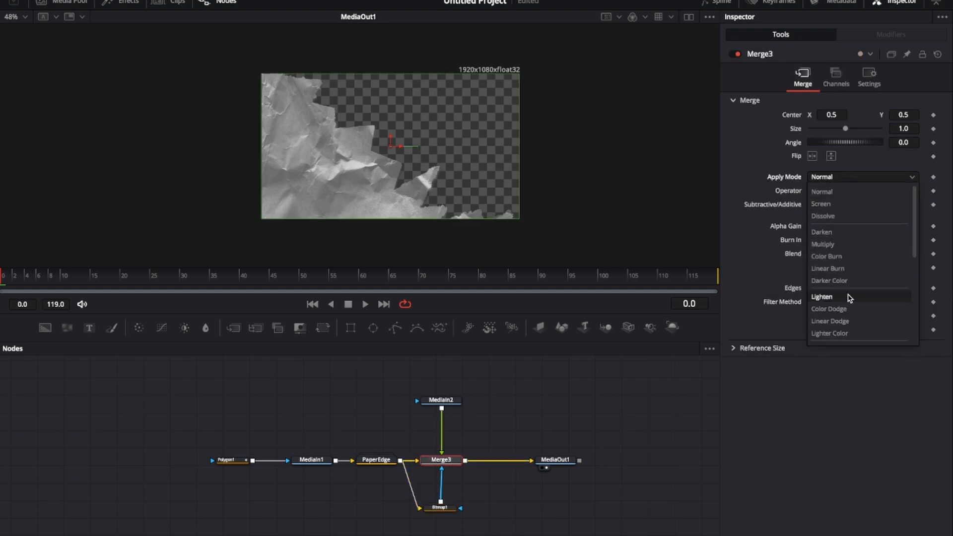
pyautogui.scroll(-3, 853, 292)
pyautogui.click(844, 249)
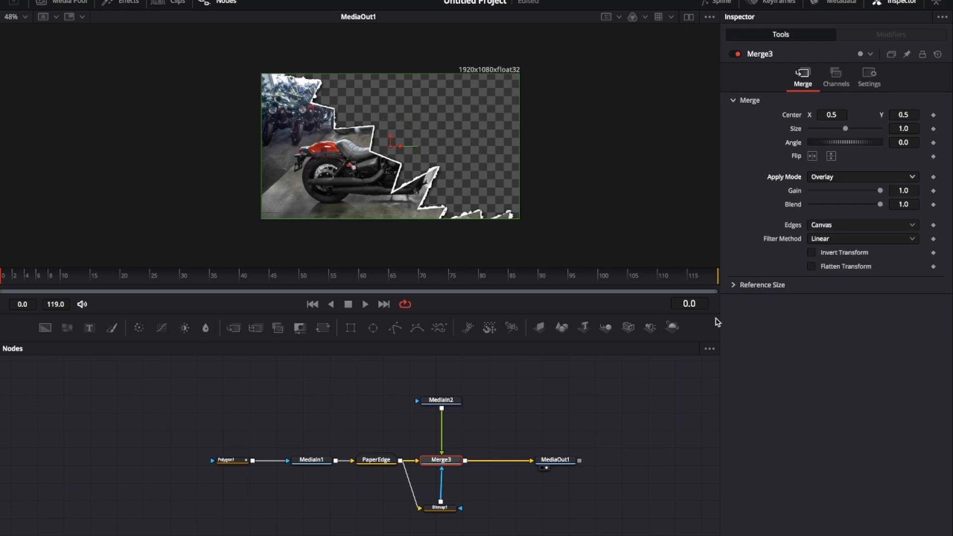
pyautogui.moveTo(1, 279); pyautogui.dragTo(40, 278)
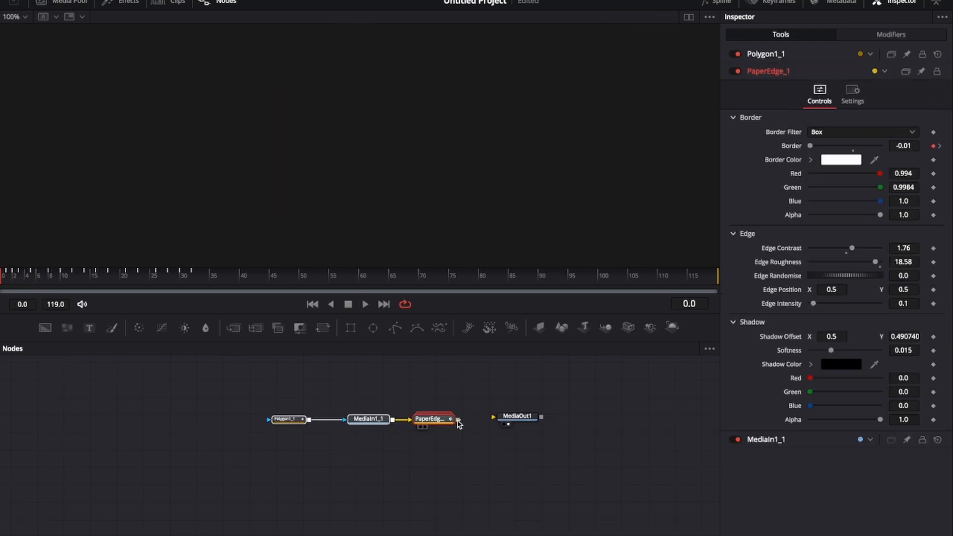
# Step: In the second composition, connect PaperEdge_1 to MediaOut1 and merge the crumpled paper texture clip into it
pyautogui.moveTo(458, 423); pyautogui.dragTo(586, 419)
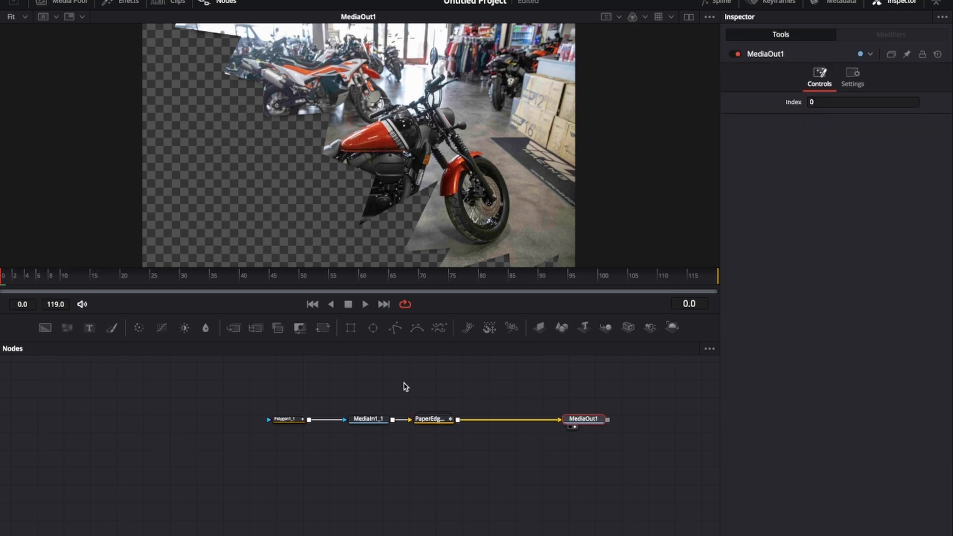
pyautogui.click(69, 2)
pyautogui.moveTo(172, 82); pyautogui.dragTo(485, 423)
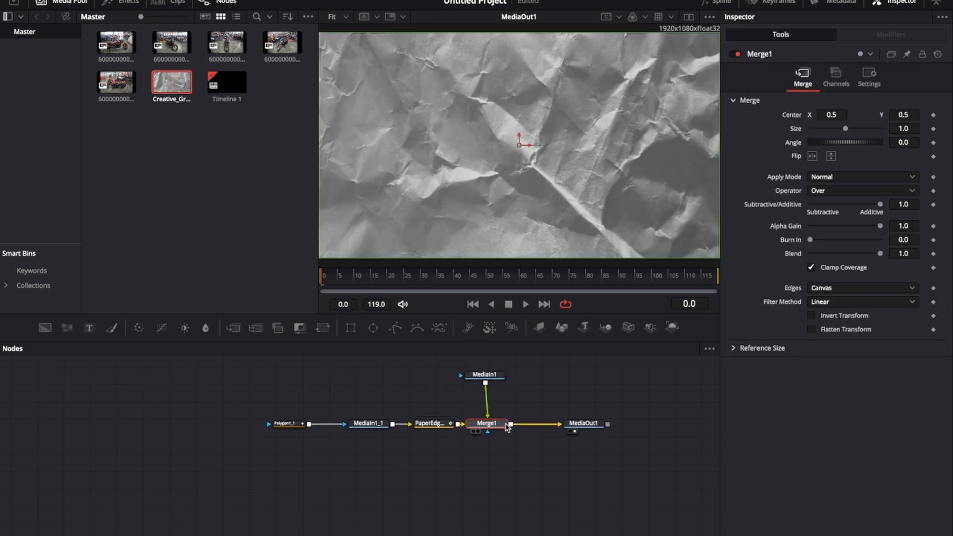
# Step: Add a Bitmap node fed by PaperEdge_1 and connect it to Merge1 as its mask
pyautogui.click(497, 451)
pyautogui.hotkey('shift', 'space')
pyautogui.write('bit')
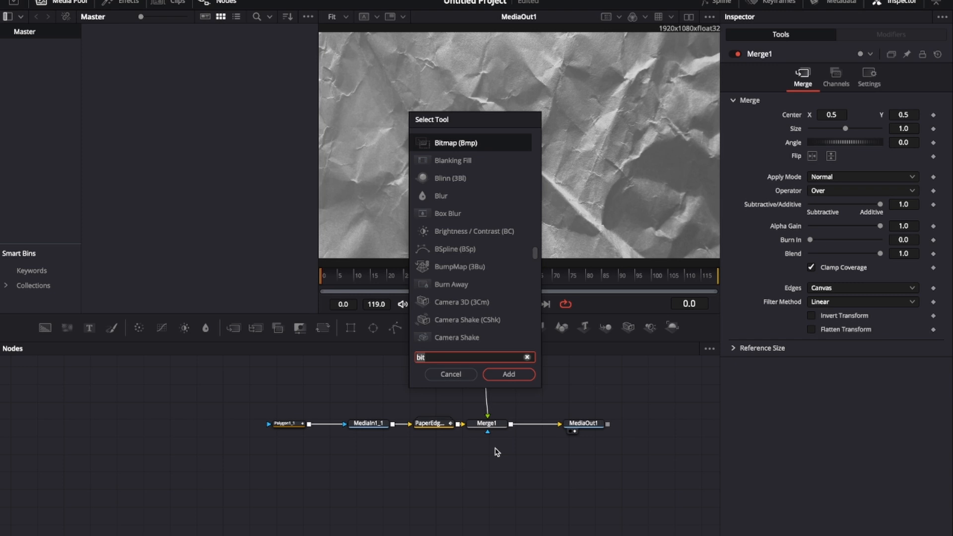
pyautogui.click(502, 375)
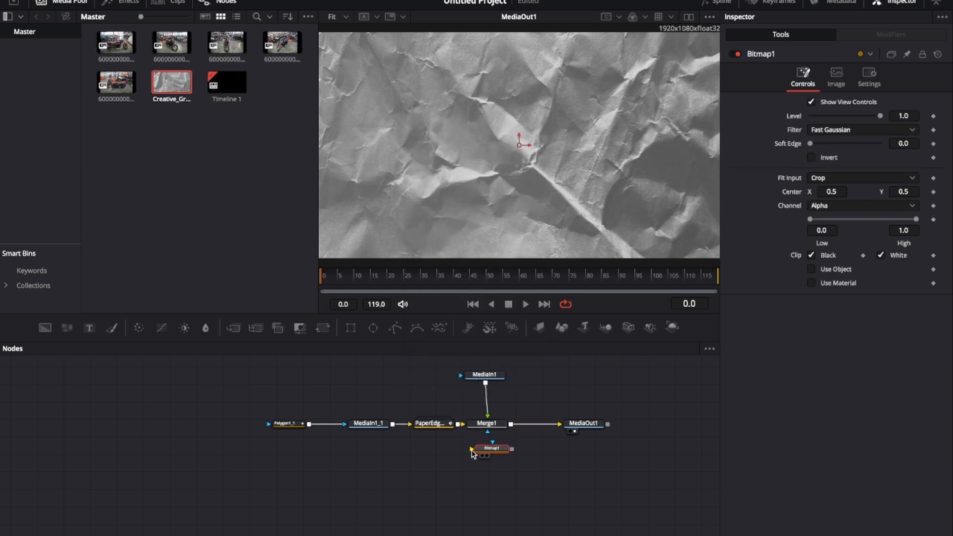
pyautogui.moveTo(458, 432); pyautogui.dragTo(458, 425)
pyautogui.moveTo(512, 452); pyautogui.dragTo(489, 436)
# Step: Set Merge1's Apply Mode to Overlay
pyautogui.click(494, 424)
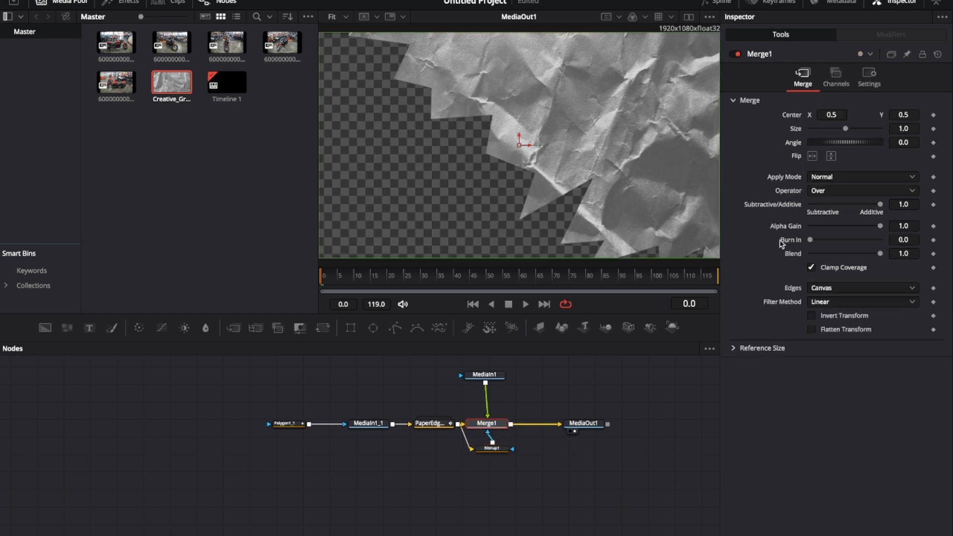
pyautogui.click(867, 177)
pyautogui.scroll(-3, 808, 268)
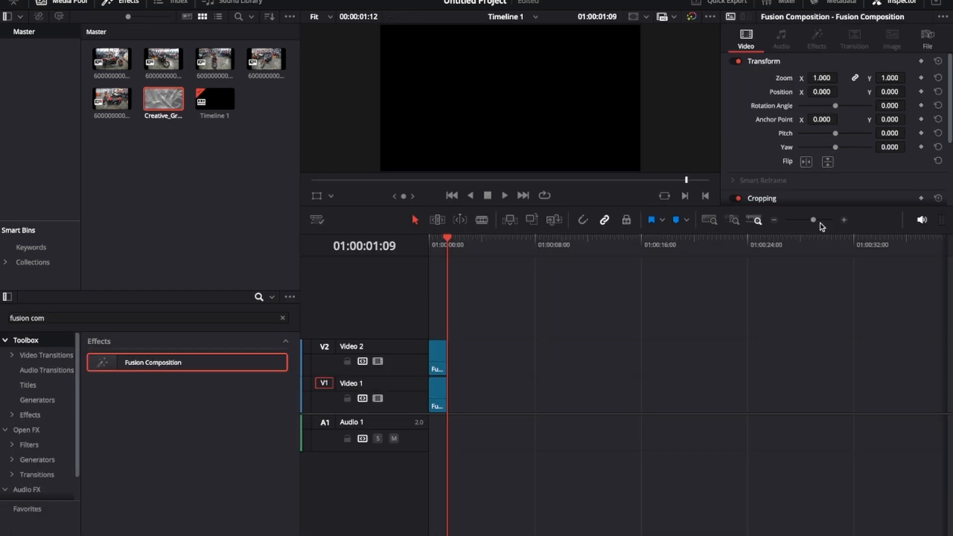
pyautogui.moveTo(820, 223); pyautogui.dragTo(826, 223)
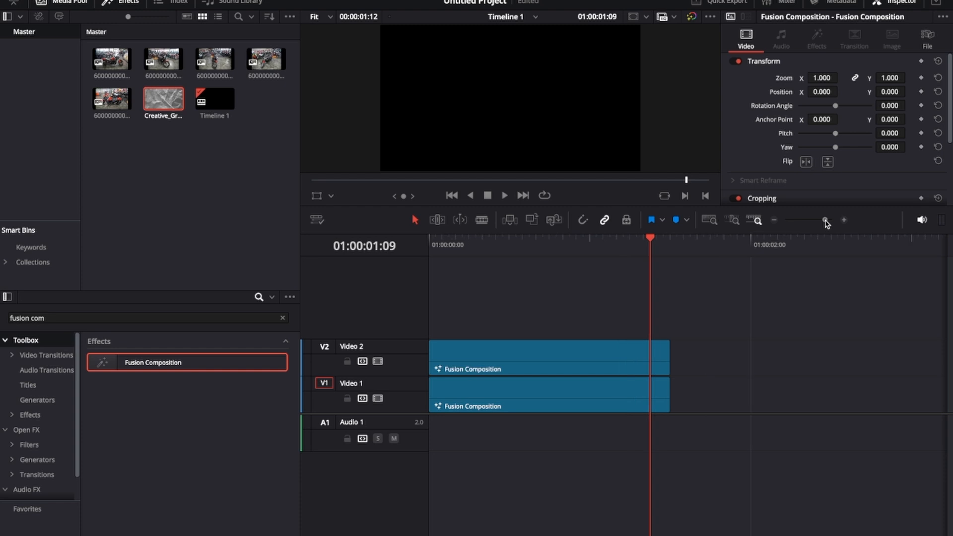
# Step: Combine the two stacked Fusion Composition clips into a compound clip named PaperTransition and play it from the start
pyautogui.moveTo(653, 243); pyautogui.dragTo(624, 244)
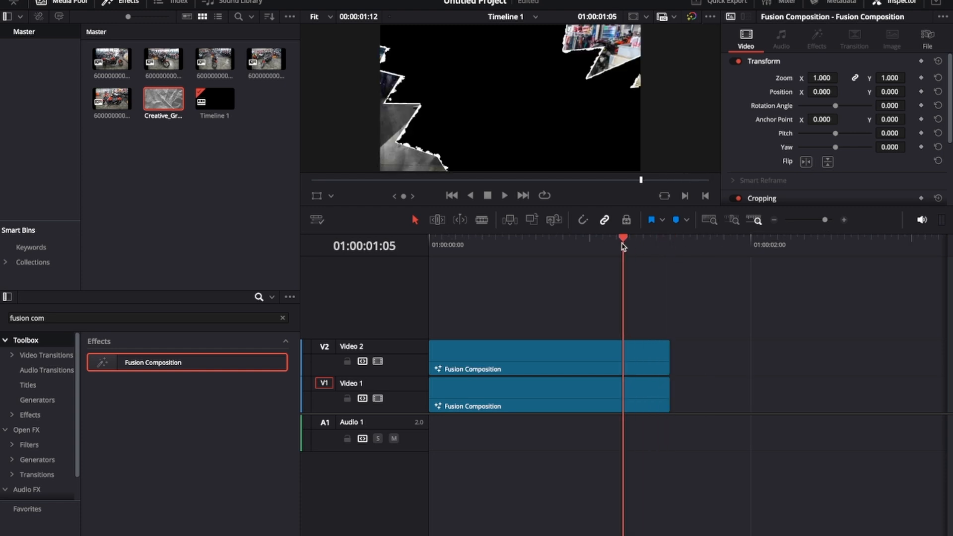
pyautogui.moveTo(506, 308); pyautogui.dragTo(630, 418)
pyautogui.rightClick(551, 353)
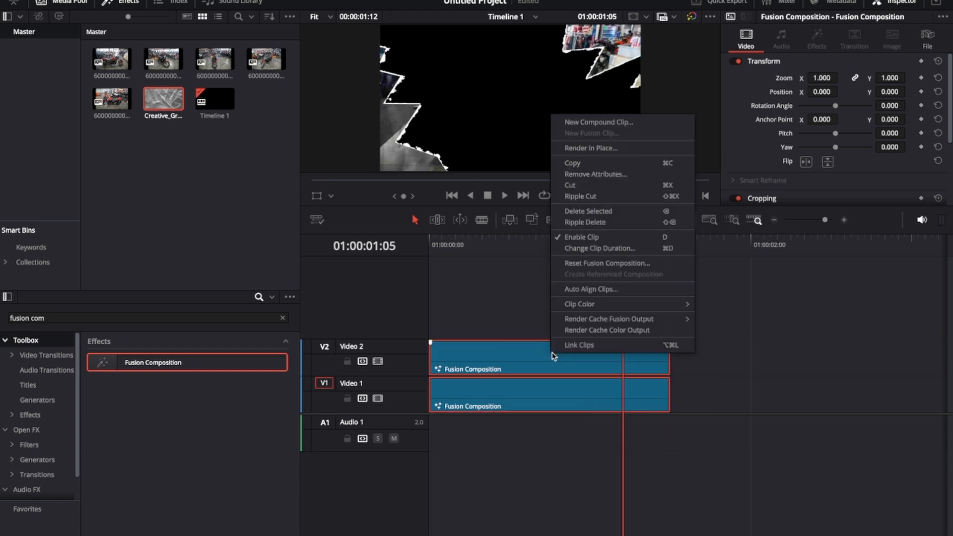
pyautogui.click(616, 122)
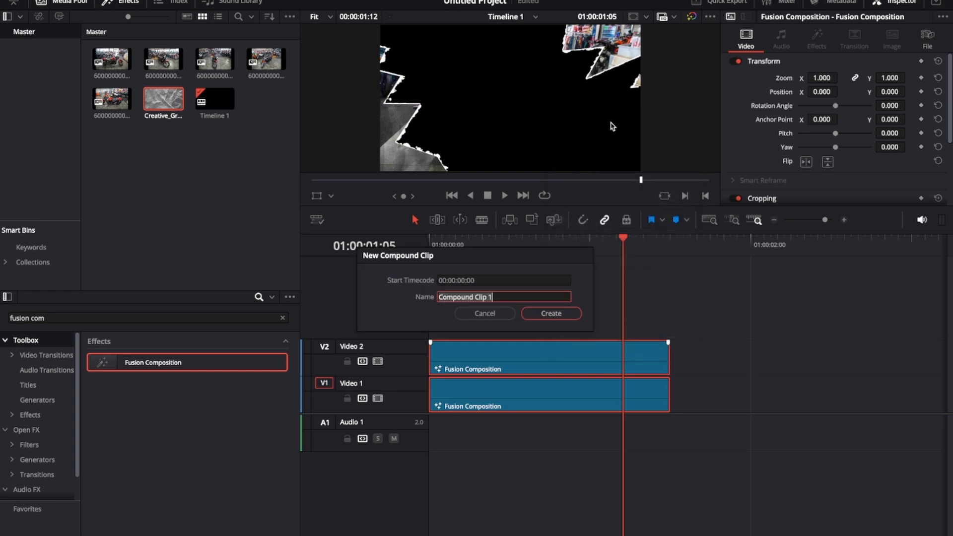
pyautogui.write('PaperTransition')
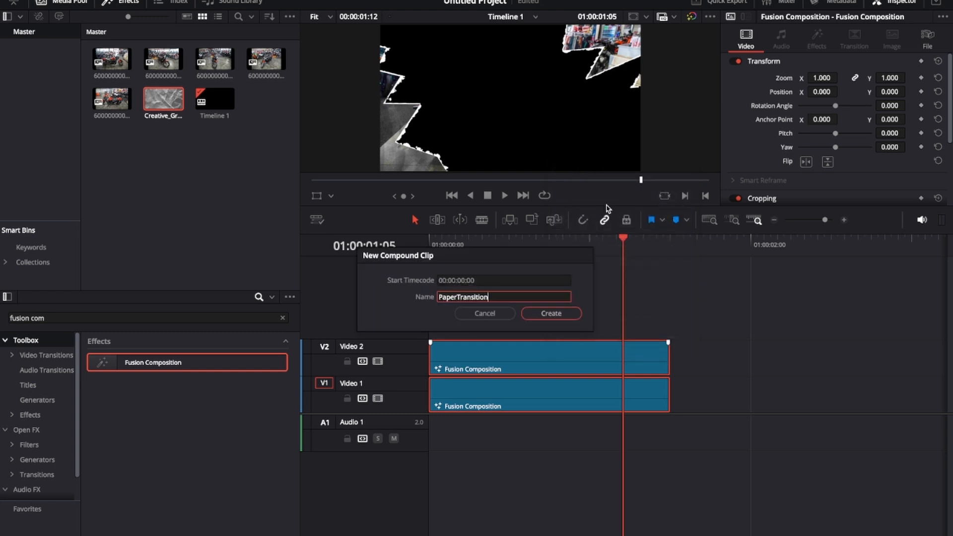
pyautogui.press('Return')
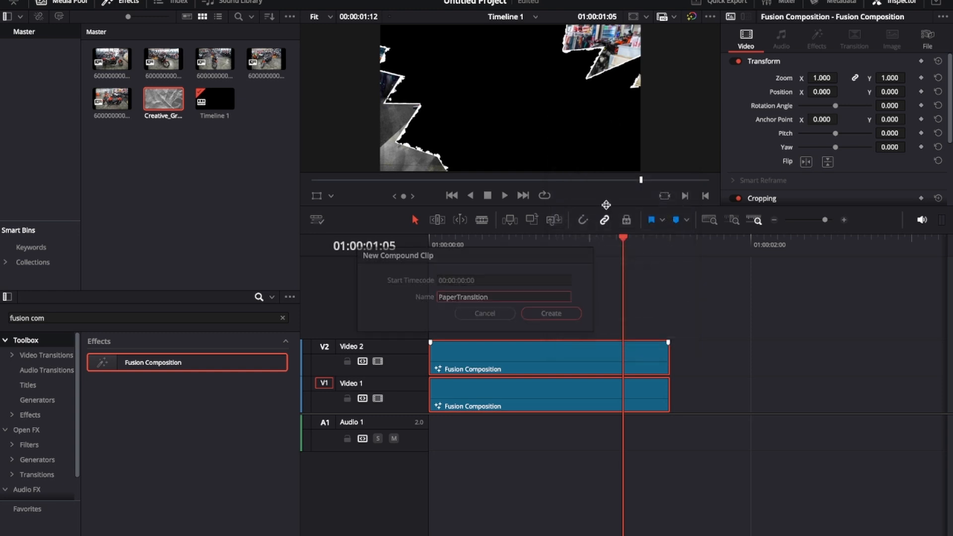
pyautogui.moveTo(626, 250); pyautogui.dragTo(419, 251)
pyautogui.press('space')
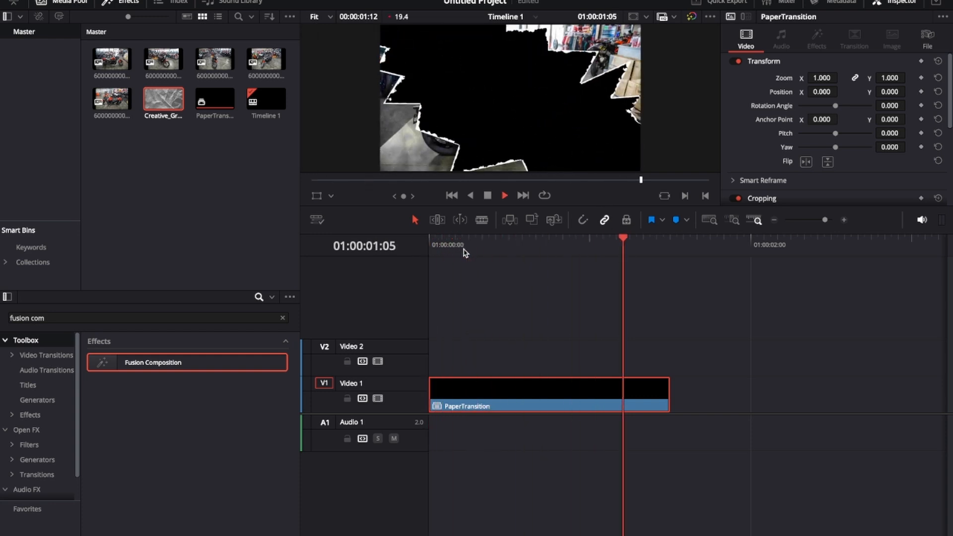
# Step: Place the first motorcycle photo at the start of the timeline and move PaperTransition to begin where the photo ends
pyautogui.moveTo(112, 58); pyautogui.dragTo(454, 355)
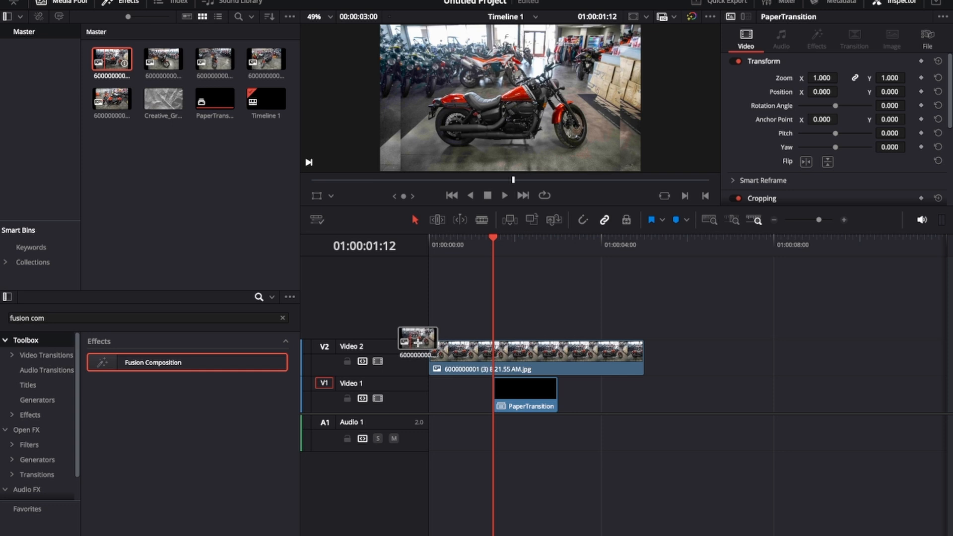
pyautogui.moveTo(644, 357); pyautogui.dragTo(494, 355)
pyautogui.click(481, 241)
pyautogui.moveTo(482, 243); pyautogui.dragTo(446, 247)
# Step: Set the first motorcycle photo's zoom to 1.18 and play the edit
pyautogui.click(467, 351)
pyautogui.moveTo(819, 78); pyautogui.dragTo(841, 78)
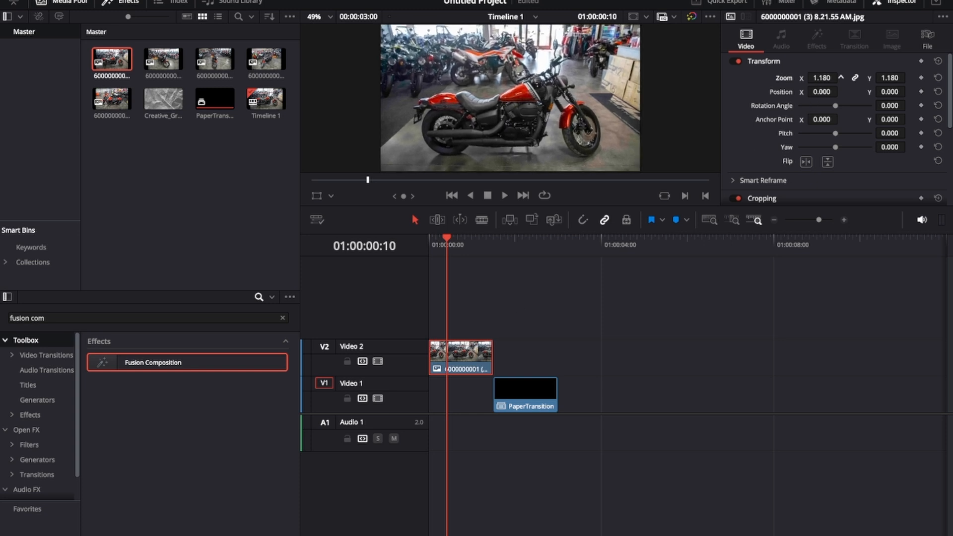
pyautogui.press('space')
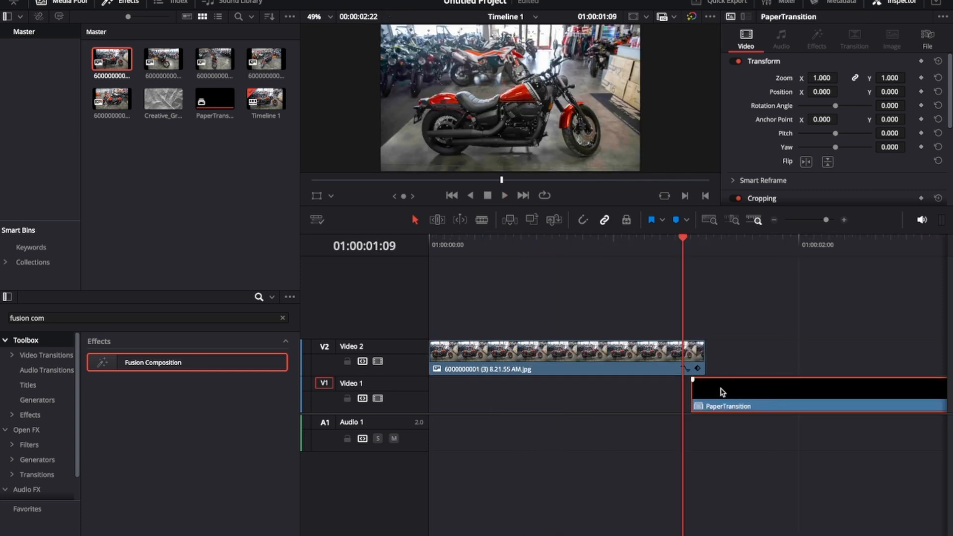
# Step: Rearrange the clips so the first photo sits on Video 3 and PaperTransition on Video 2 starting at the photo's end
pyautogui.moveTo(721, 392); pyautogui.dragTo(714, 393)
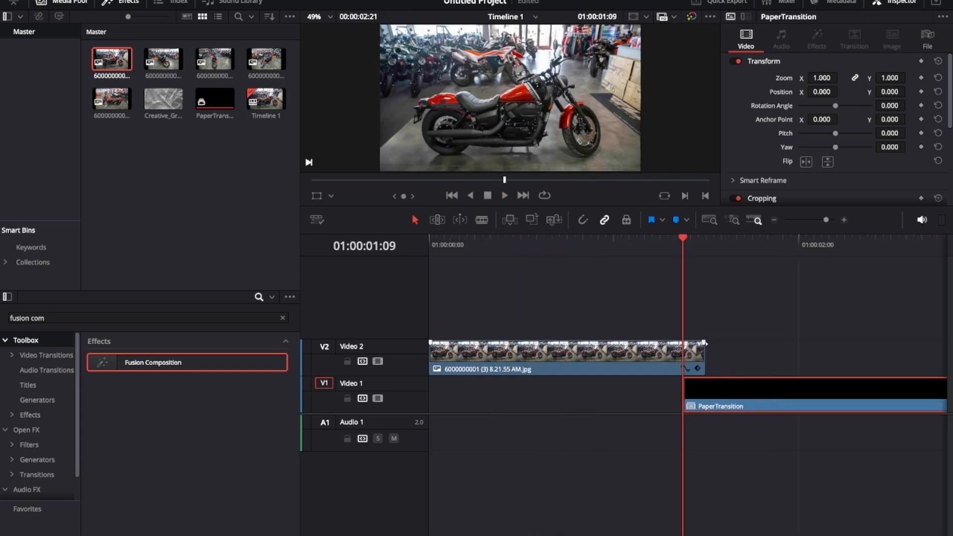
pyautogui.moveTo(705, 343); pyautogui.dragTo(699, 347)
pyautogui.moveTo(713, 389)
pyautogui.mouseDown()
pyautogui.moveTo(720, 387)
pyautogui.moveTo(700, 379)
pyautogui.mouseUp()
pyautogui.click(696, 381)
pyautogui.press('space')
pyautogui.press('space')
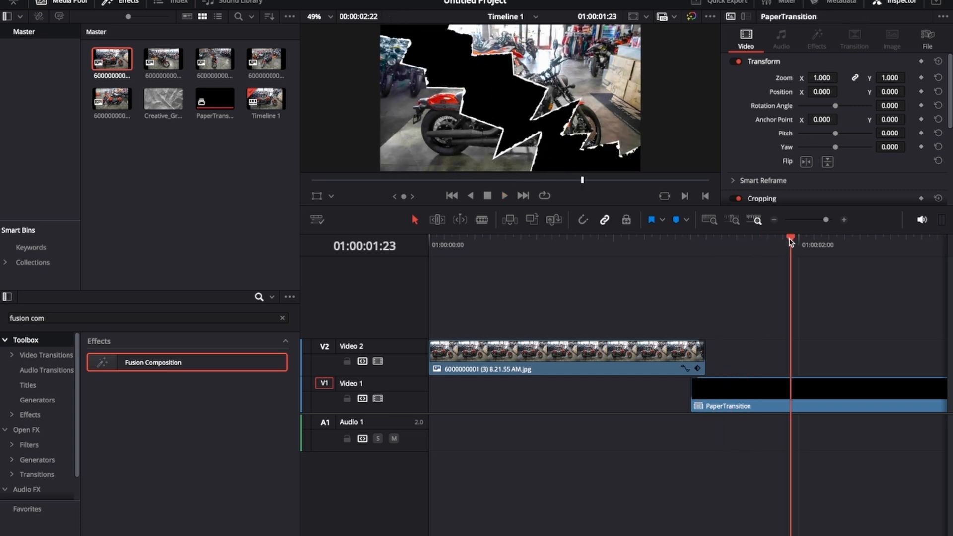
pyautogui.moveTo(791, 242); pyautogui.dragTo(692, 238)
pyautogui.press('space')
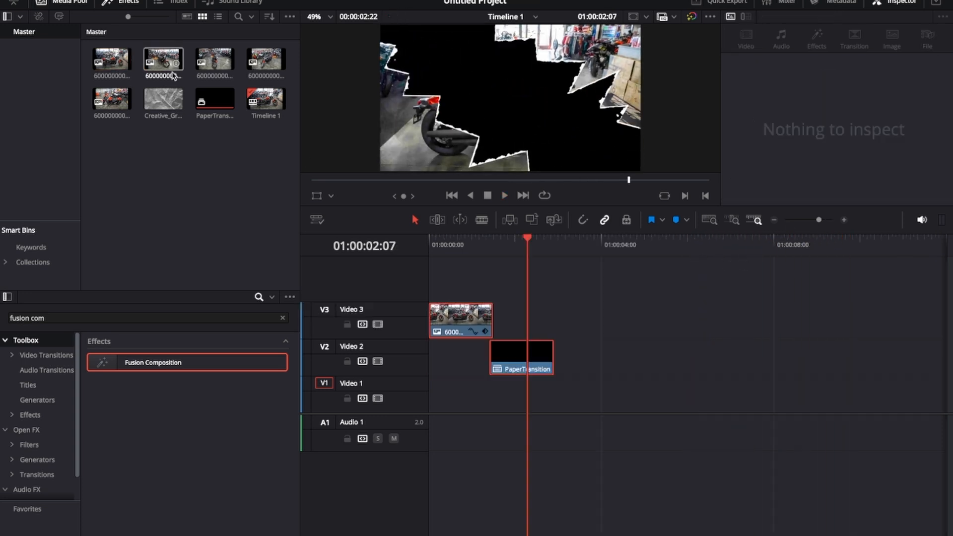
# Step: Add the second motorcycle photo on Video 1 beneath PaperTransition and set its zoom to 1.32
pyautogui.moveTo(173, 75); pyautogui.dragTo(490, 405)
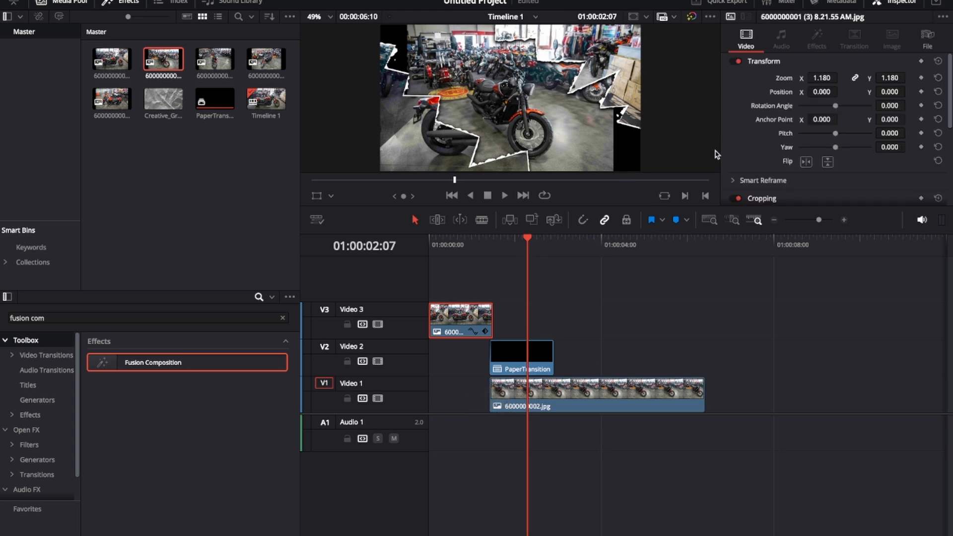
pyautogui.click(564, 405)
pyautogui.moveTo(821, 77); pyautogui.dragTo(841, 78)
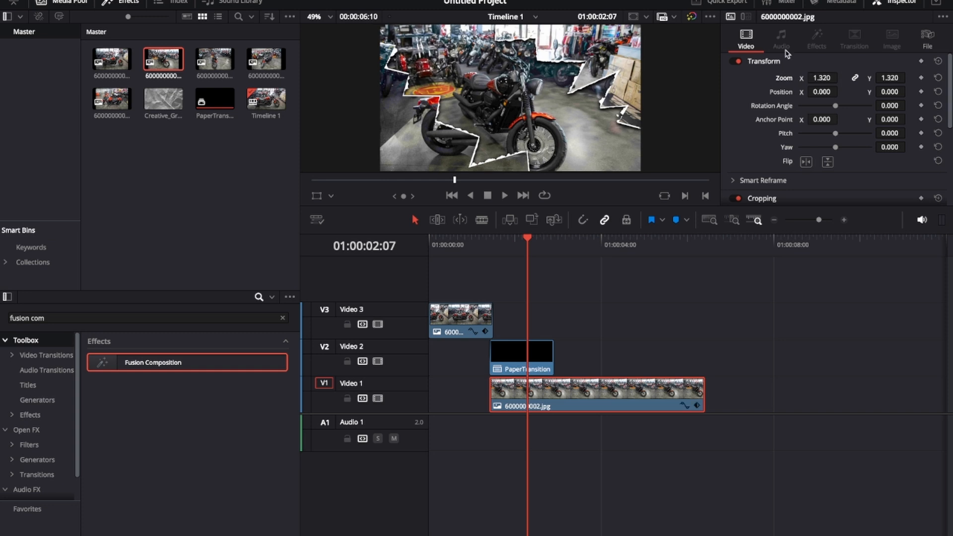
# Step: Keyframe the second photo's zoom so it starts much larger at the transition start and settles at 1.32
pyautogui.moveTo(529, 241); pyautogui.dragTo(428, 243)
pyautogui.press('space')
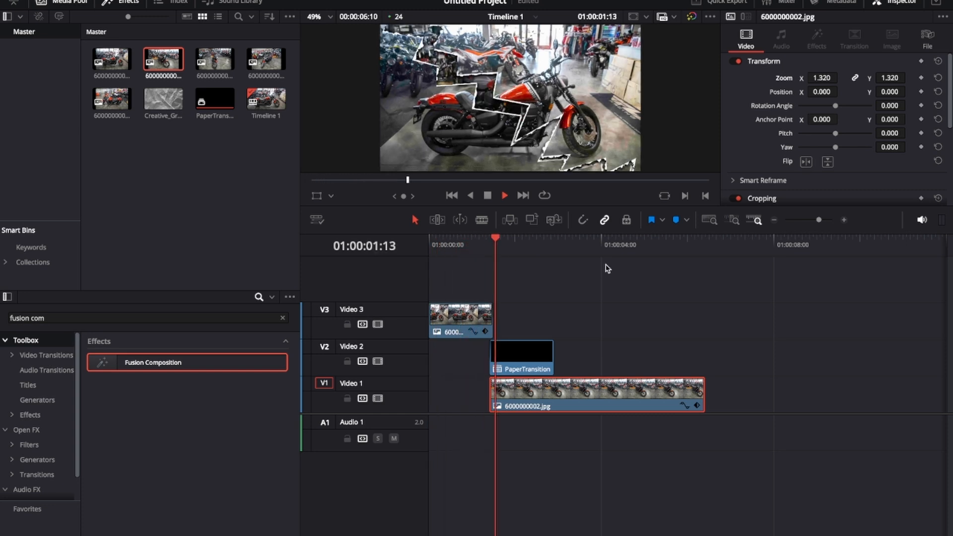
pyautogui.moveTo(532, 244); pyautogui.dragTo(534, 248)
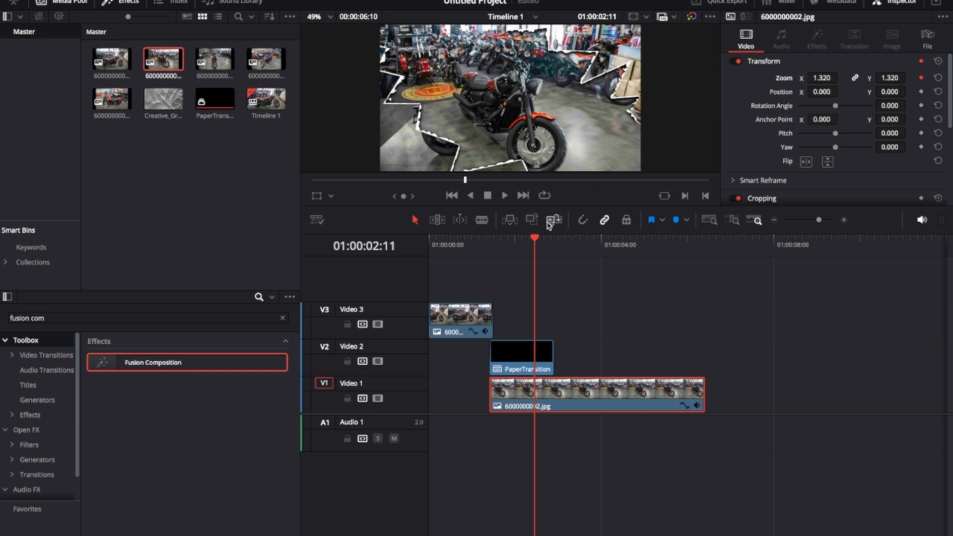
pyautogui.moveTo(536, 246); pyautogui.dragTo(490, 252)
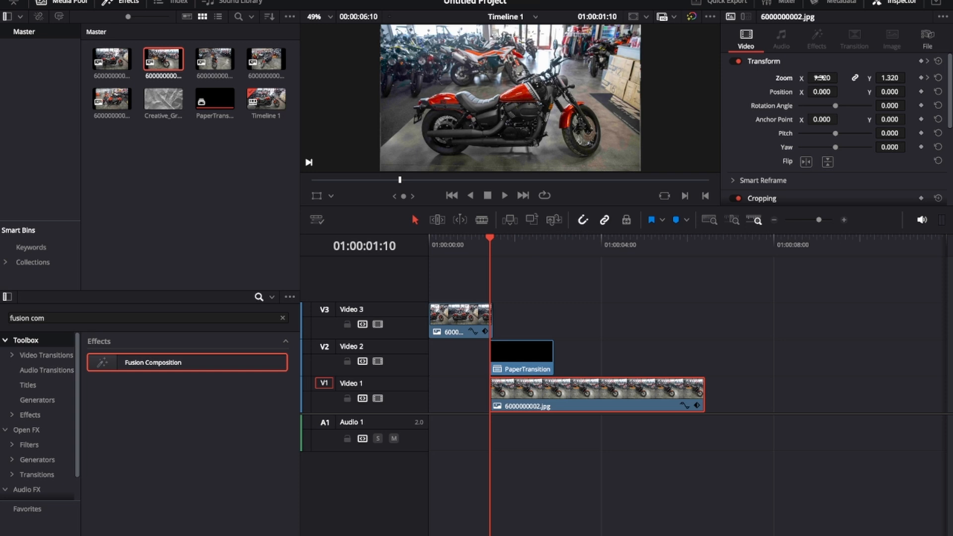
pyautogui.moveTo(821, 78); pyautogui.dragTo(924, 78)
# Step: Set the first photo's zoom to 1.19 and play the transition from the start
pyautogui.click(459, 320)
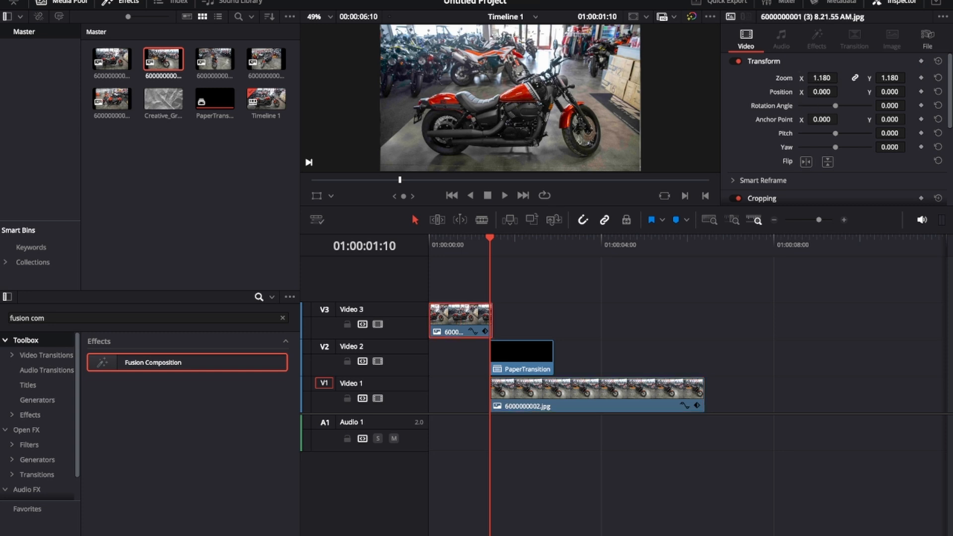
pyautogui.moveTo(821, 78); pyautogui.dragTo(823, 78)
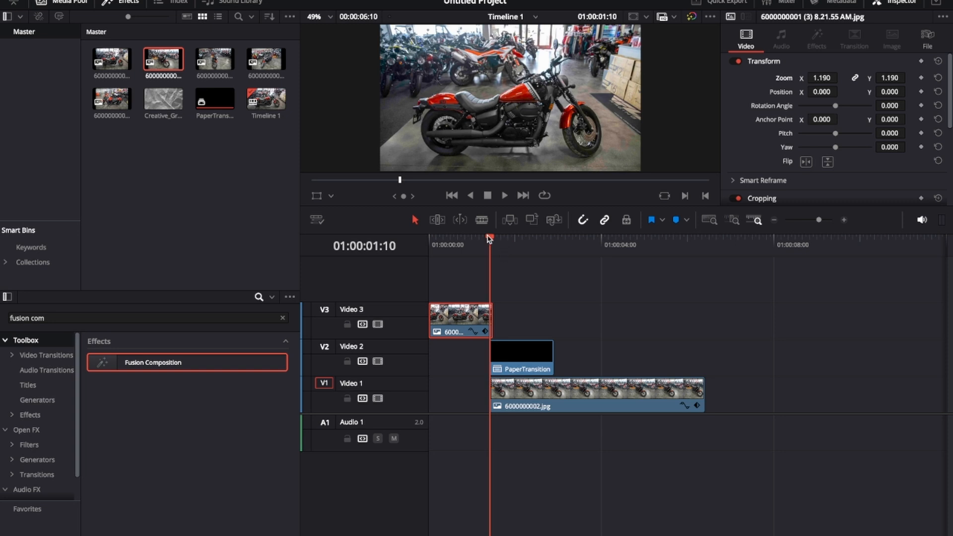
pyautogui.moveTo(488, 238); pyautogui.dragTo(431, 238)
pyautogui.press('space')
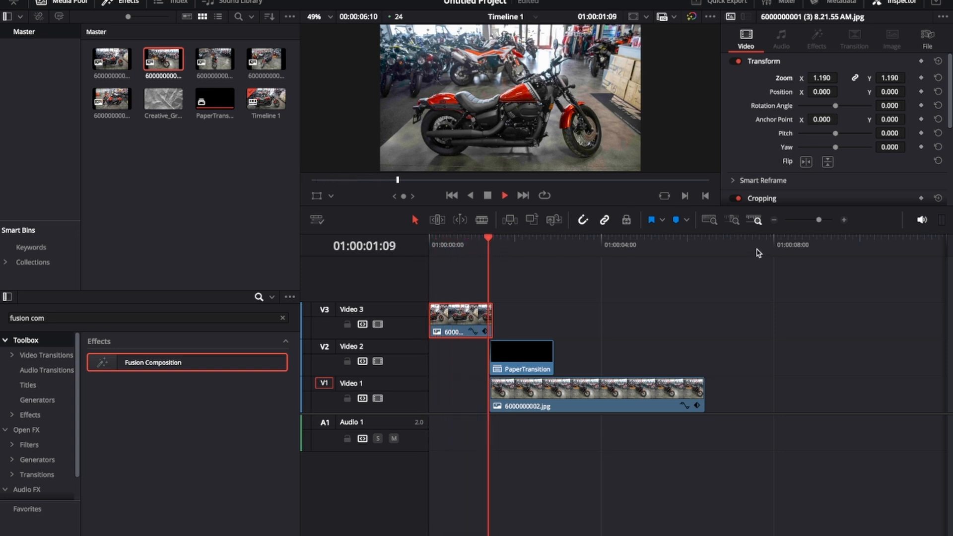
pyautogui.press('space')
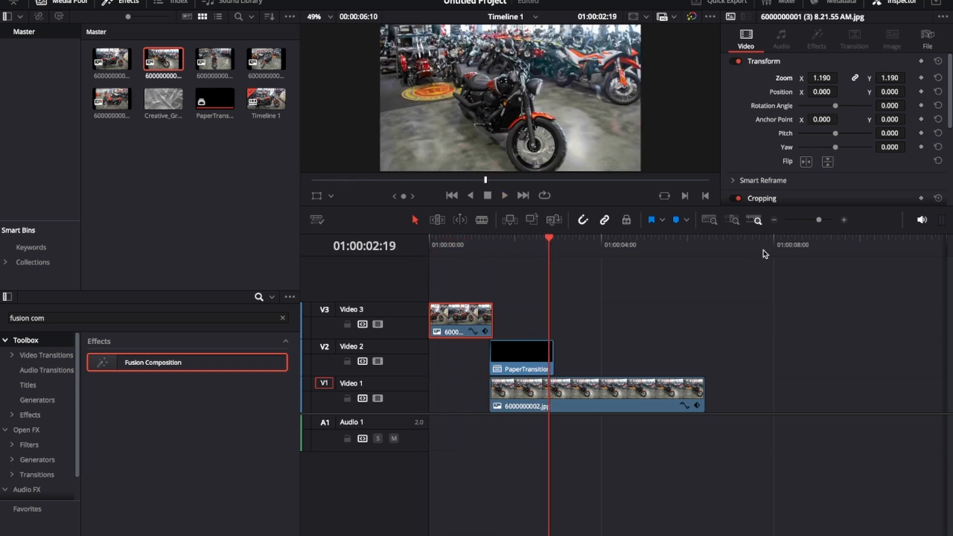
# Step: Open the second photo's zoom curve, apply easing to its keyframes, and replay from the start
pyautogui.click(598, 388)
pyautogui.click(686, 407)
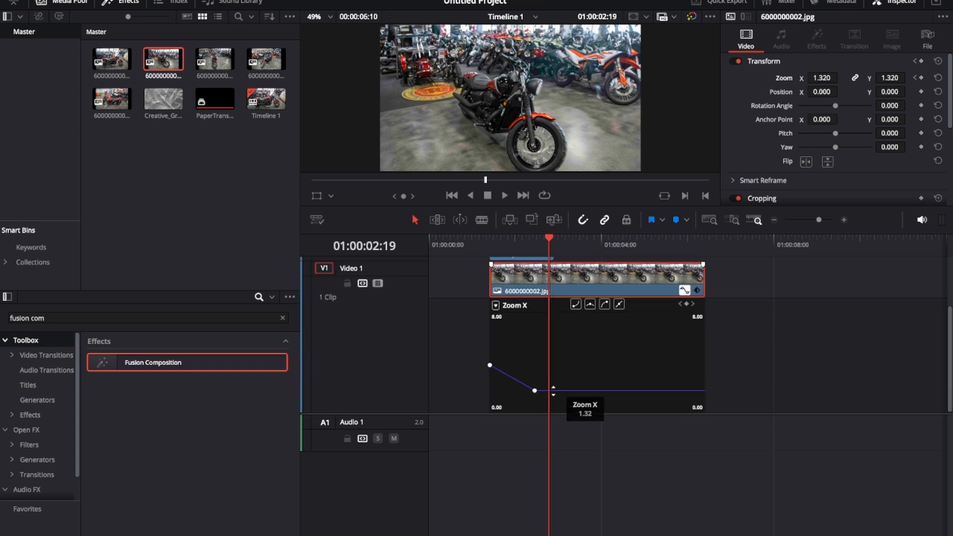
pyautogui.click(601, 304)
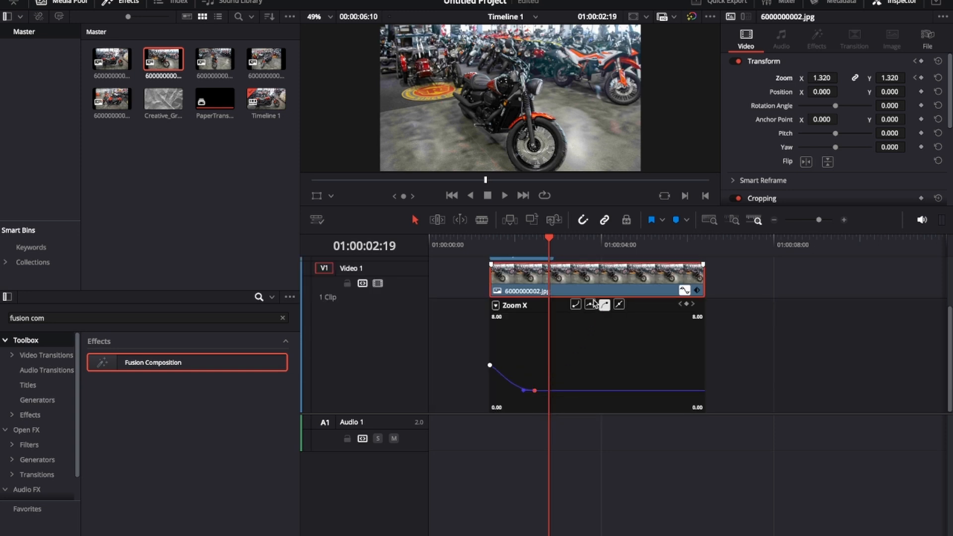
pyautogui.click(682, 290)
pyautogui.moveTo(549, 241); pyautogui.dragTo(431, 241)
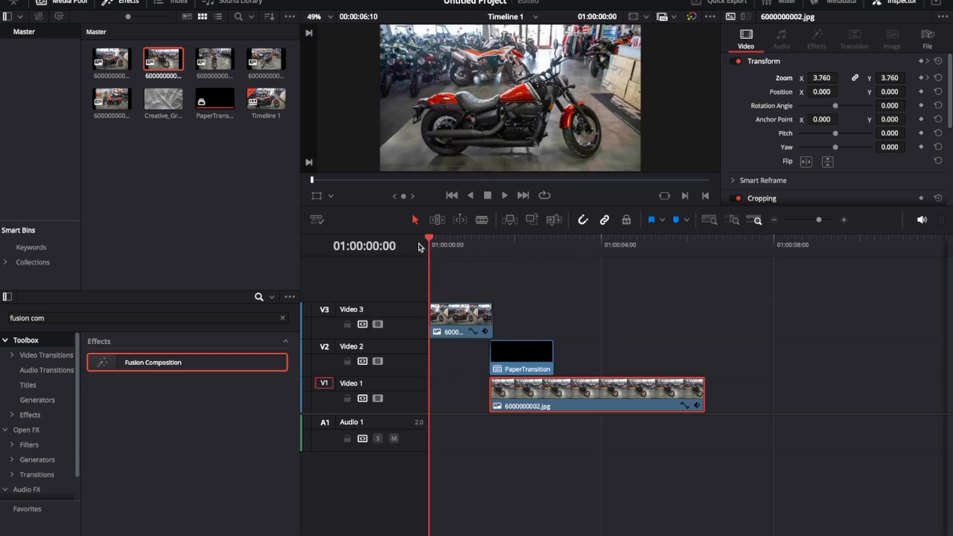
pyautogui.press('space')
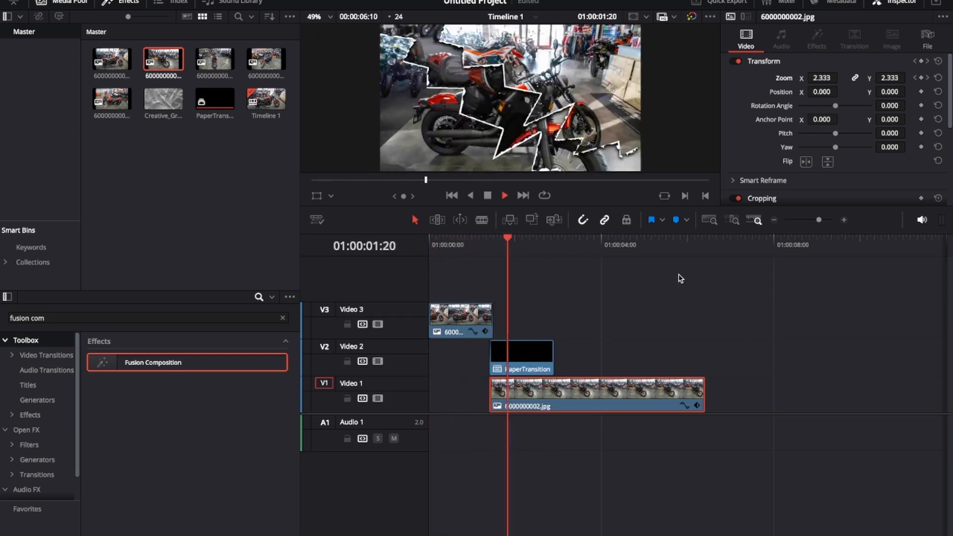
pyautogui.press('space')
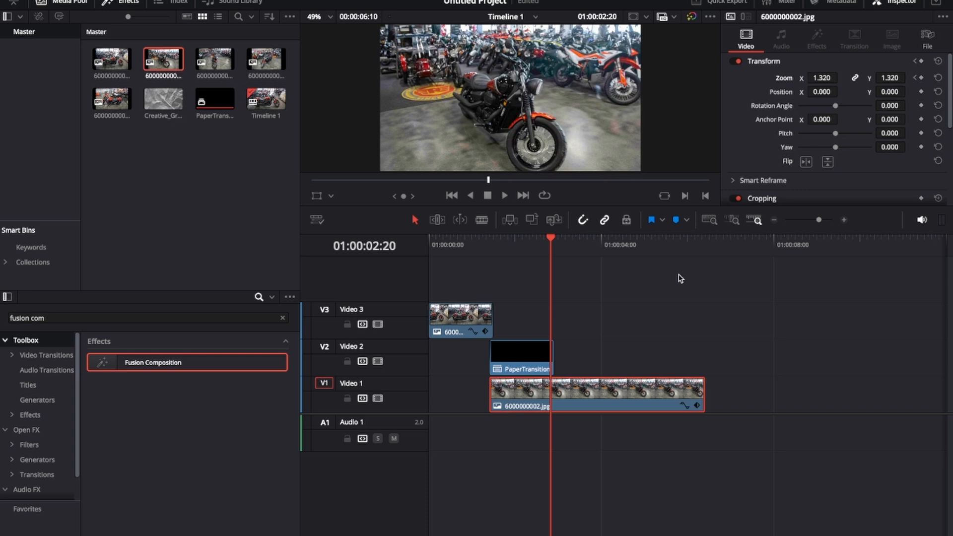
# Step: Trim the second photo's end to a few frames past the transition and play the sequence from the start
pyautogui.press('Right')
pyautogui.press('Right')
pyautogui.press('Right')
pyautogui.press('Right')
pyautogui.press('Right')
pyautogui.press('Right')
pyautogui.press('Right')
pyautogui.press('Right')
pyautogui.press('Right')
pyautogui.press('Right')
pyautogui.press('Right')
pyautogui.press('Right')
pyautogui.press('Right')
pyautogui.press('Right')
pyautogui.press('Right')
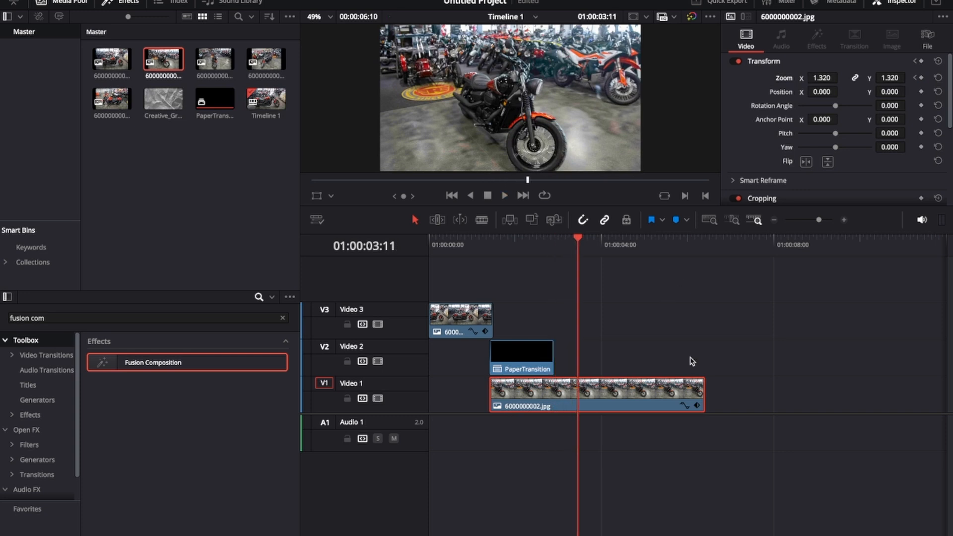
pyautogui.moveTo(703, 397); pyautogui.dragTo(577, 402)
pyautogui.click(577, 263)
pyautogui.moveTo(573, 243); pyautogui.dragTo(431, 246)
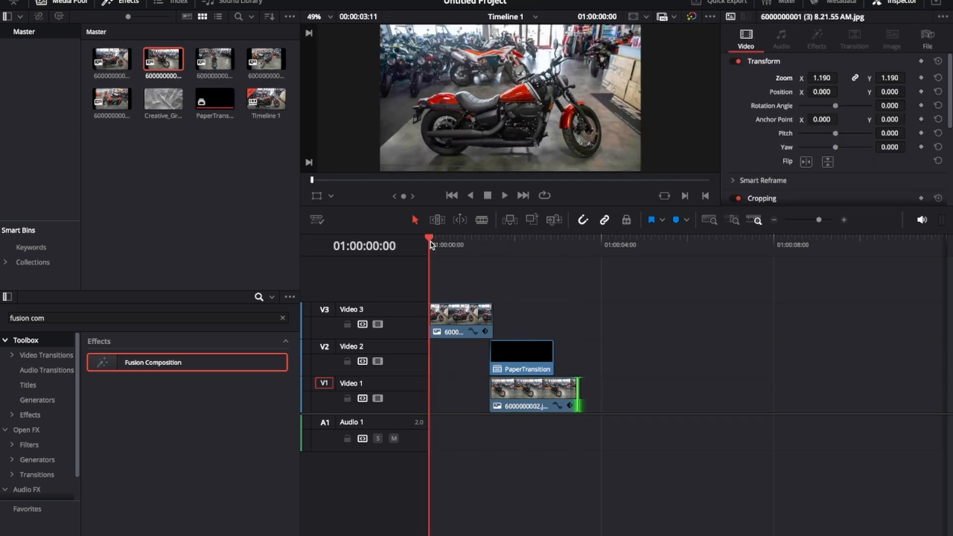
pyautogui.press('space')
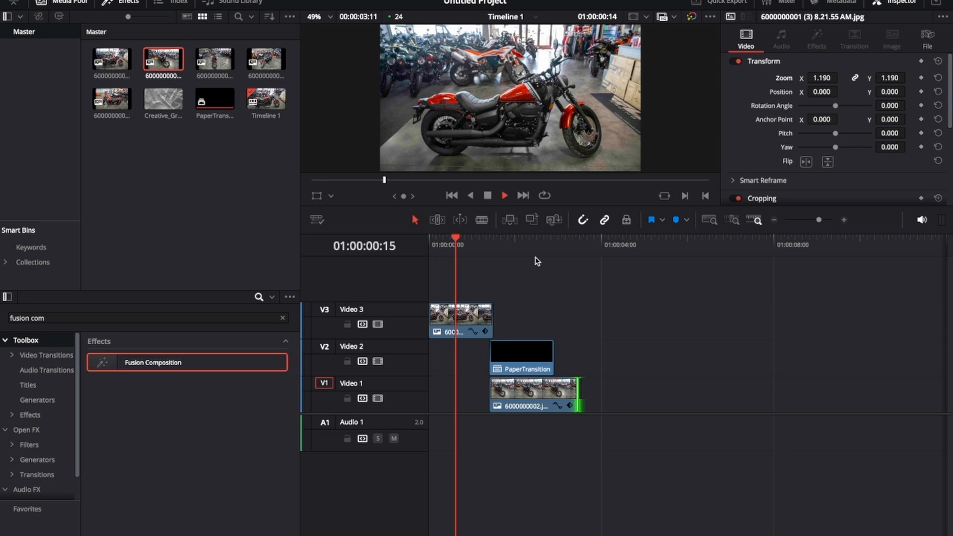